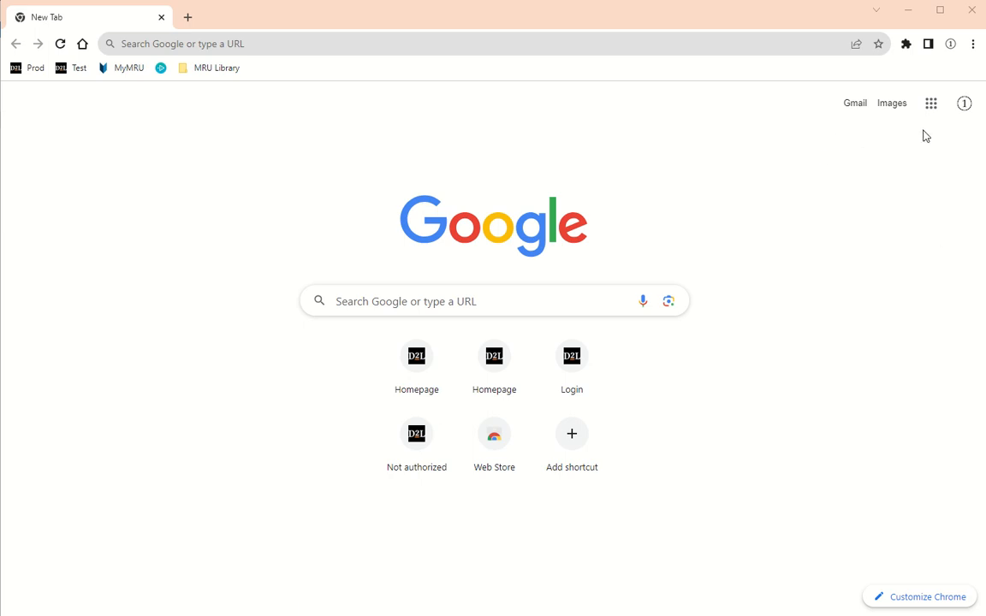
# - Open Google Drive from the Google apps grid on the New Tab page
pyautogui.click(931, 103)
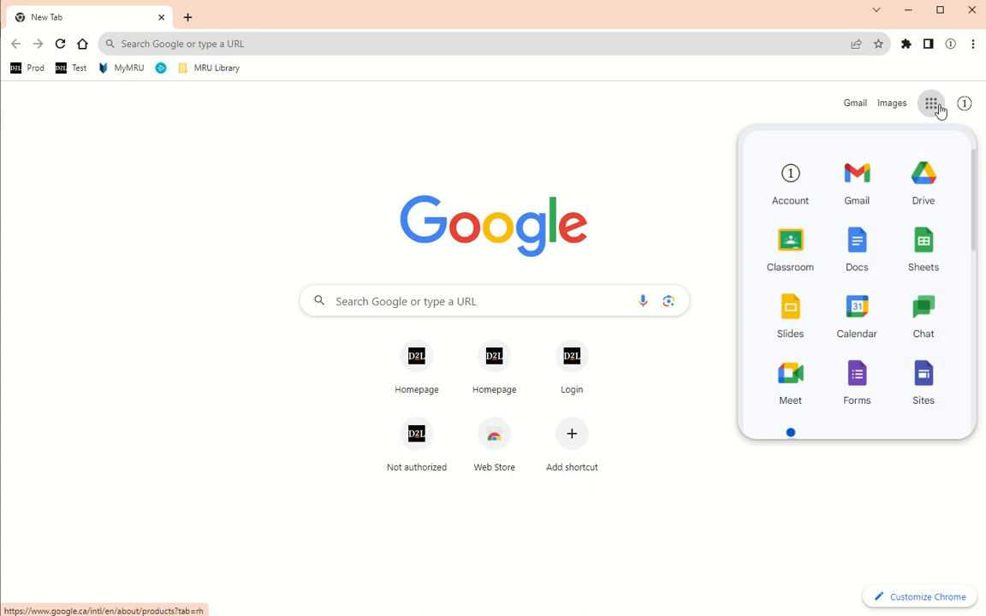
pyautogui.click(931, 190)
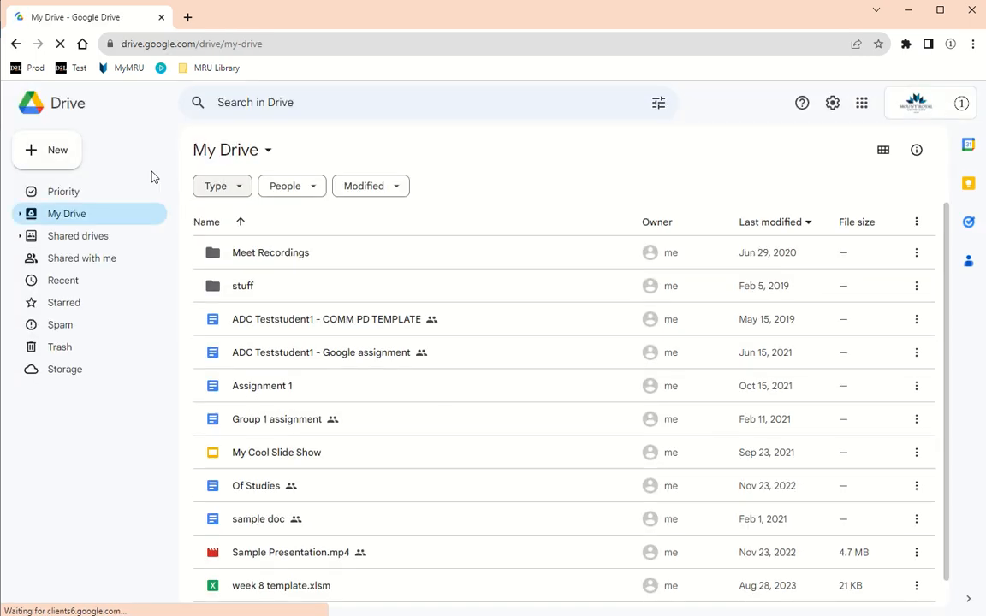
# - Create a new folder named 'e-Portfolio' in My Drive
pyautogui.click(54, 154)
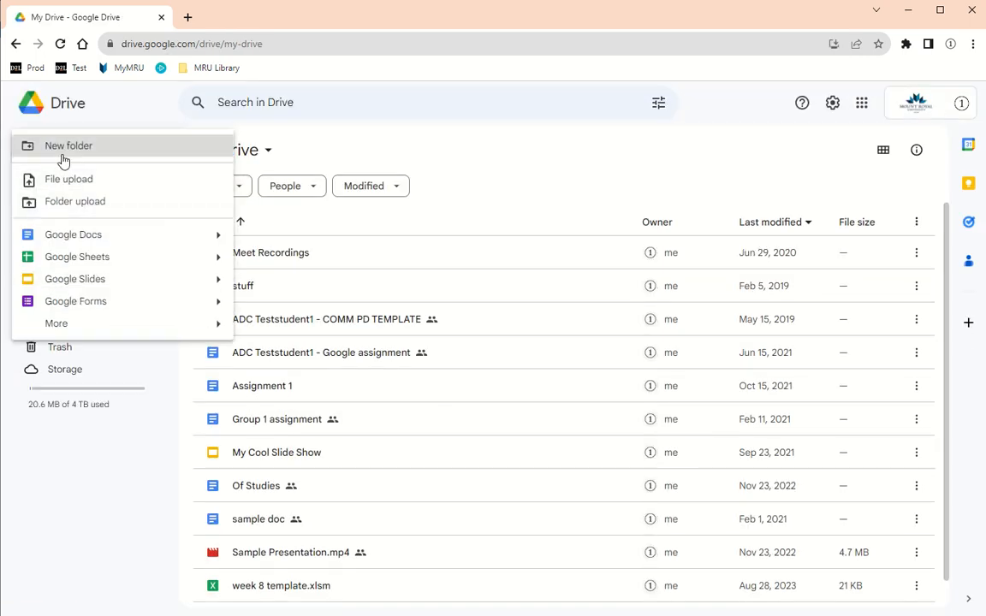
pyautogui.click(62, 149)
pyautogui.write('e-P')
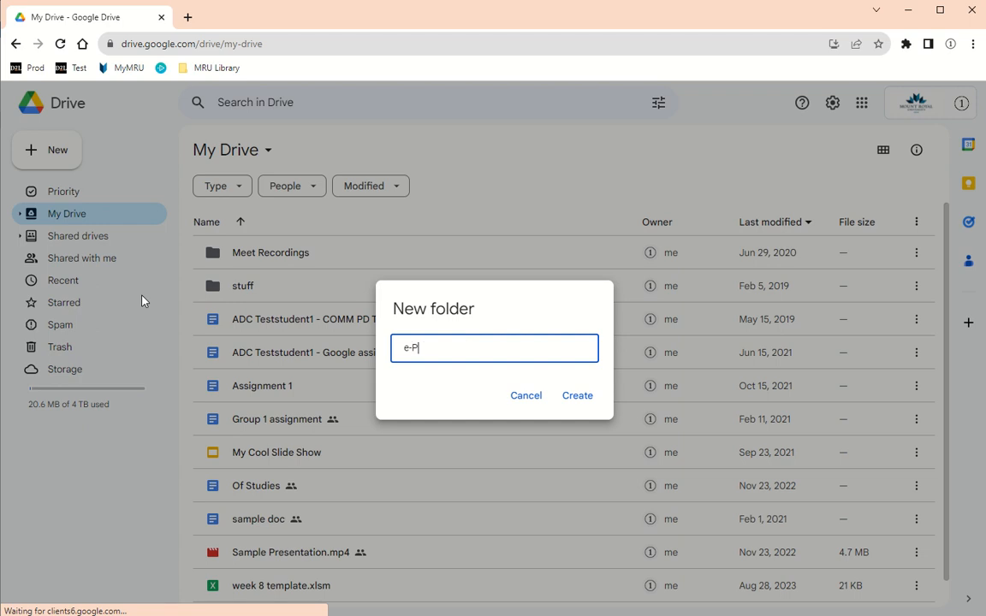
pyautogui.write('ortfolio')
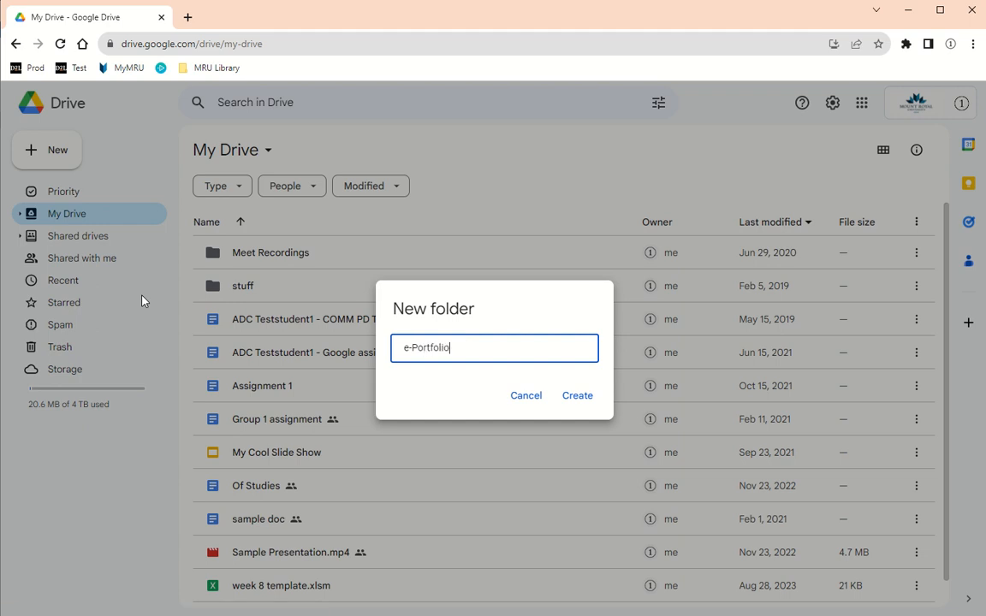
pyautogui.click(577, 397)
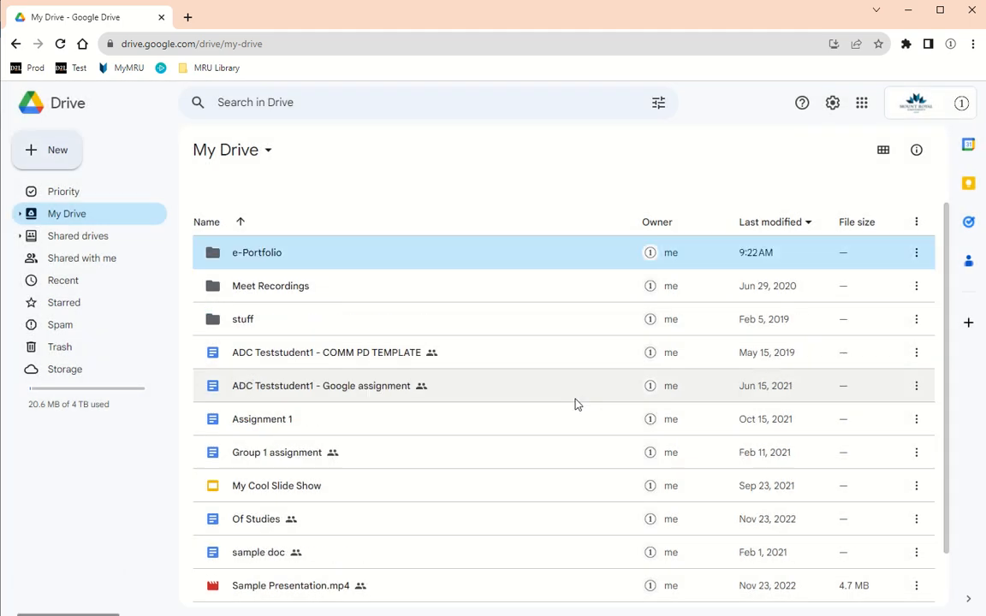
# - Share the e-Portfolio folder with the faculty colleague's account as Editor
pyautogui.rightClick(311, 259)
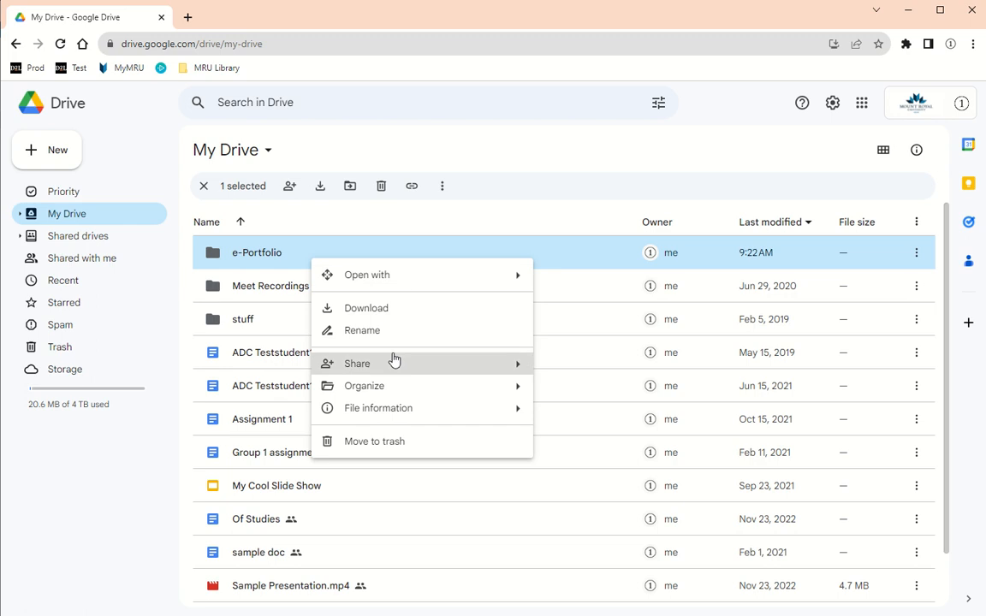
pyautogui.moveTo(521, 363)
pyautogui.click(562, 366)
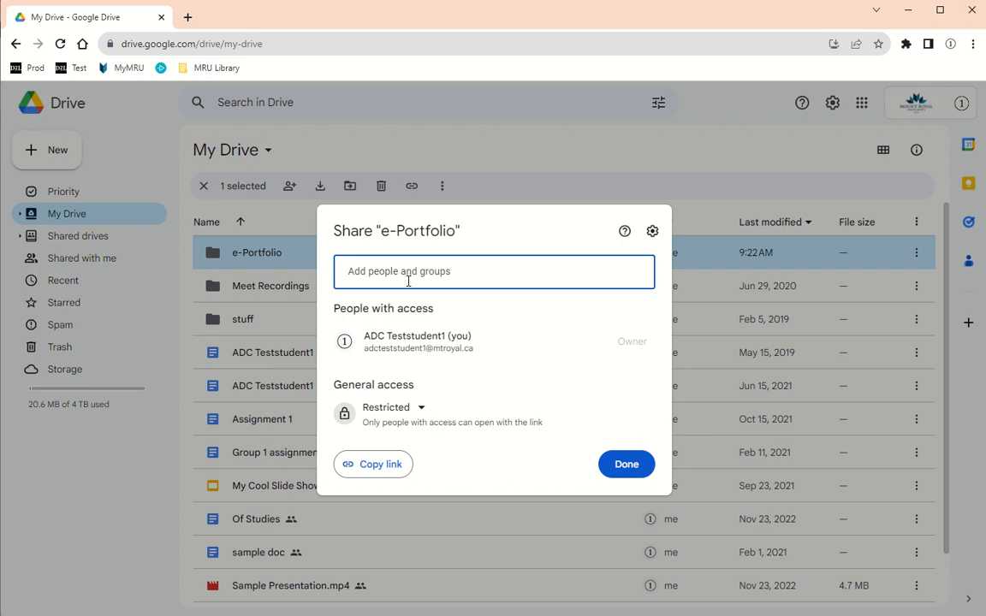
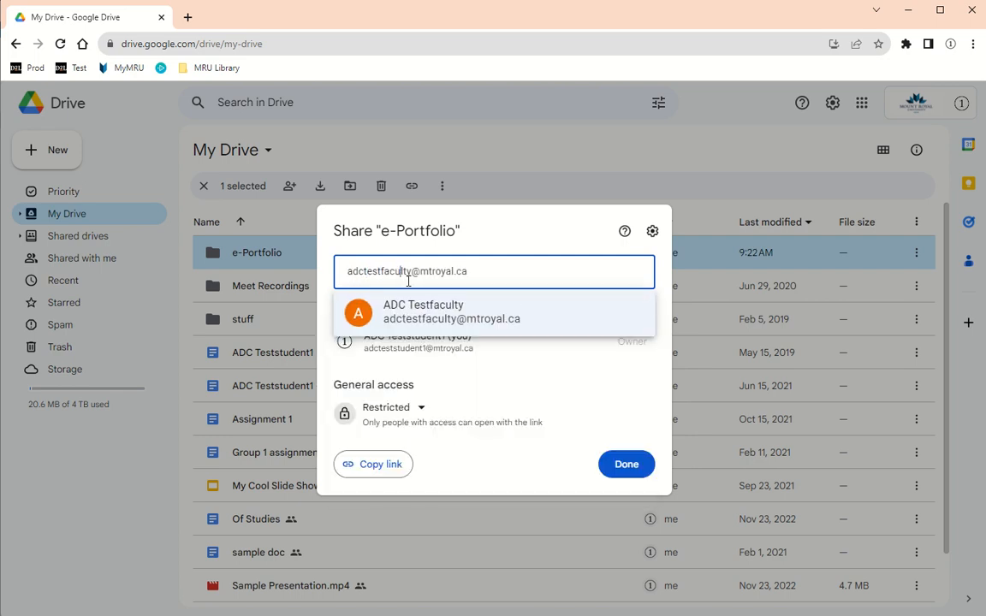
pyautogui.click(422, 314)
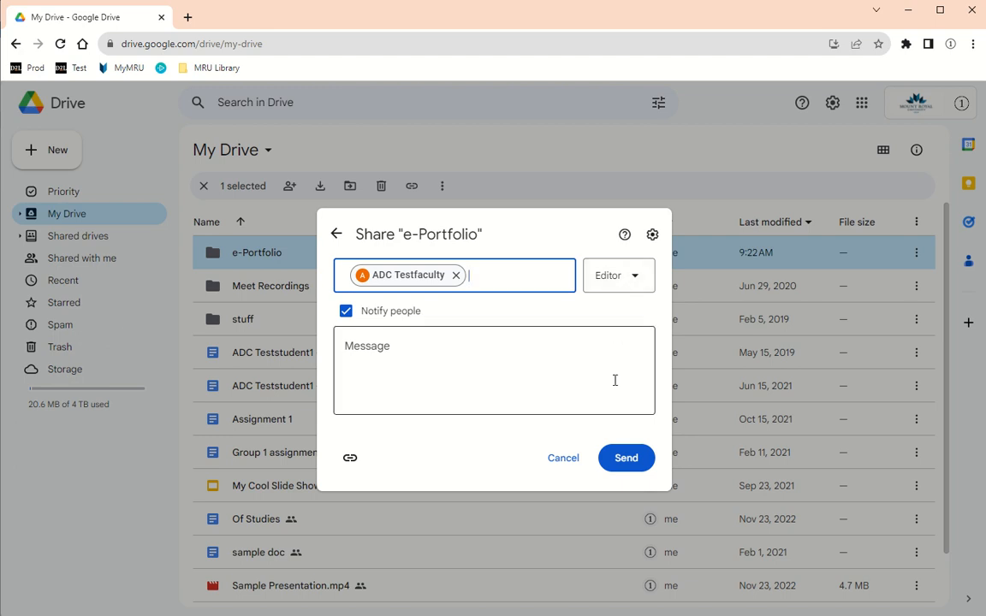
pyautogui.click(627, 458)
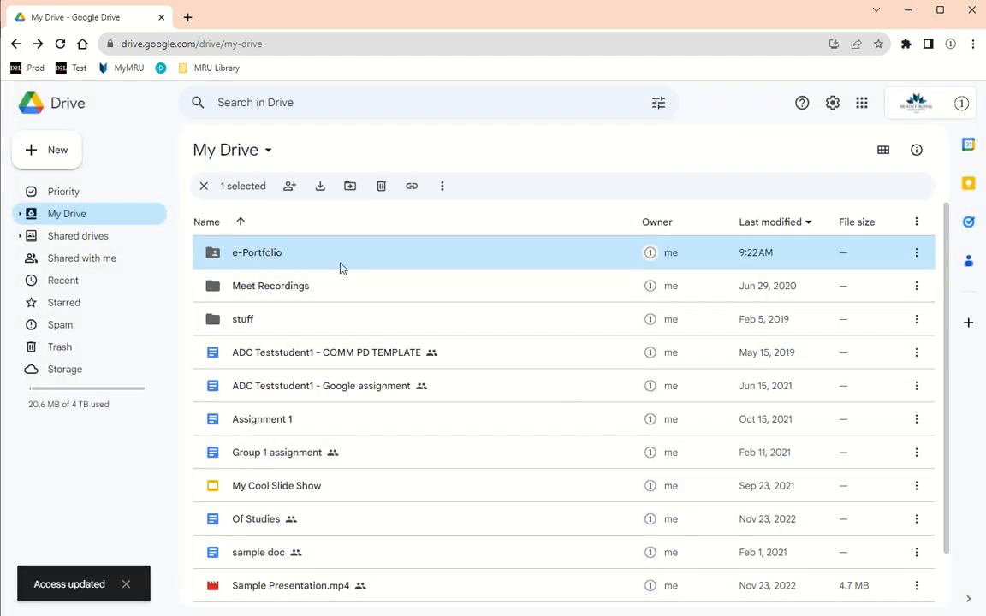
pyautogui.rightClick(315, 254)
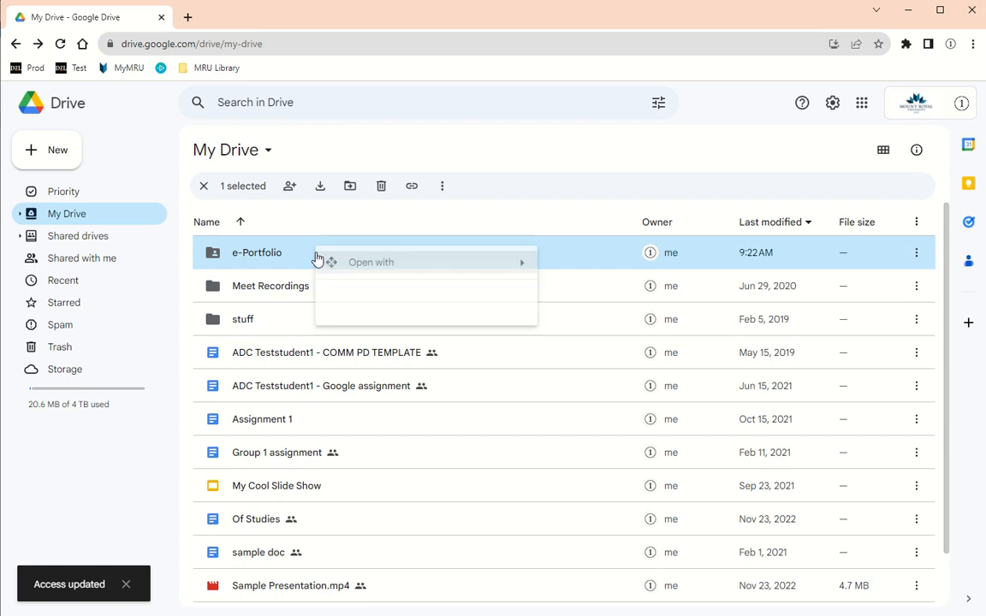
pyautogui.moveTo(490, 352)
pyautogui.click(566, 359)
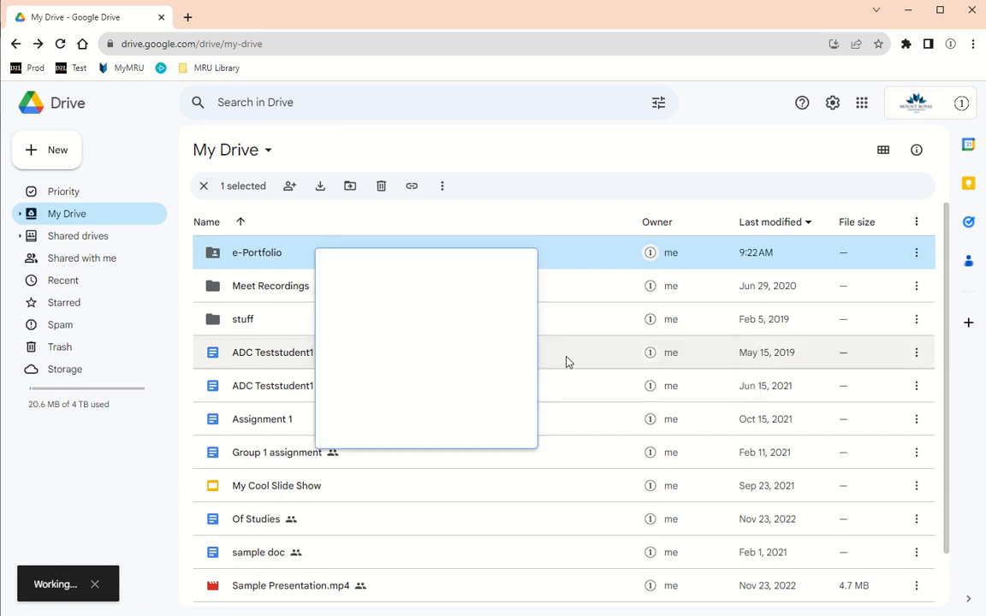
pyautogui.click(417, 426)
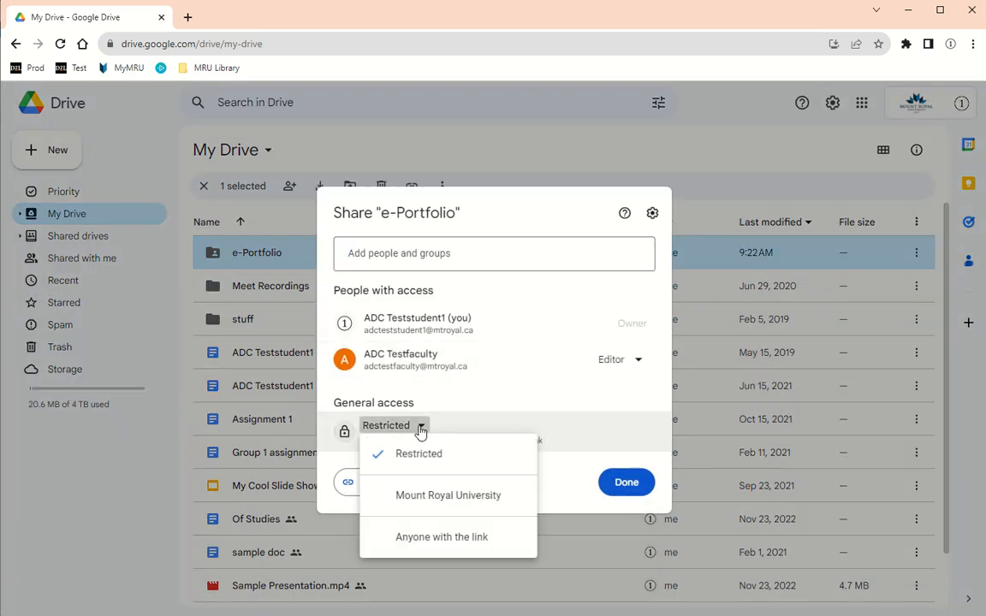
pyautogui.click(424, 547)
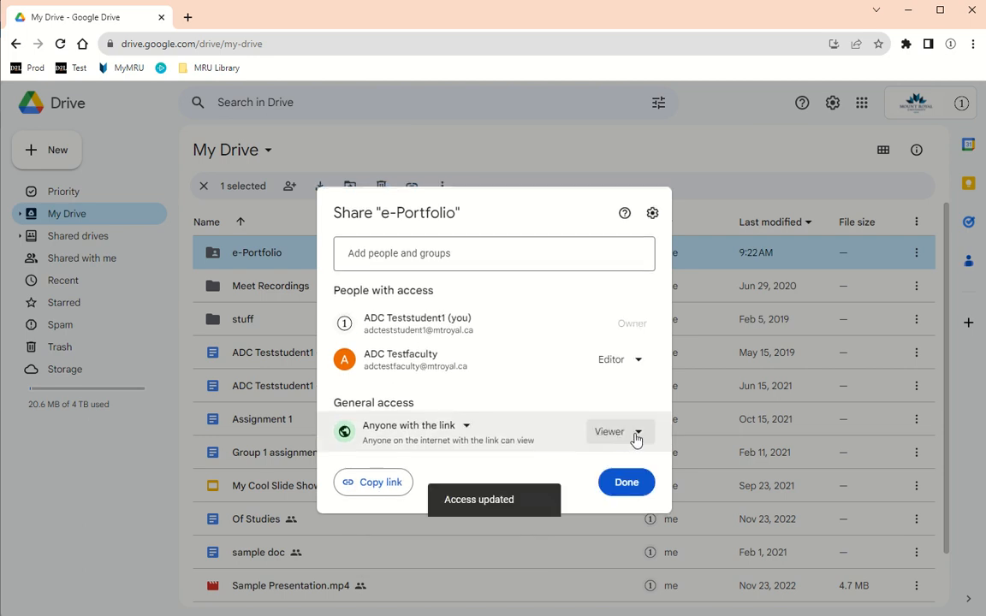
pyautogui.click(437, 428)
pyautogui.click(433, 455)
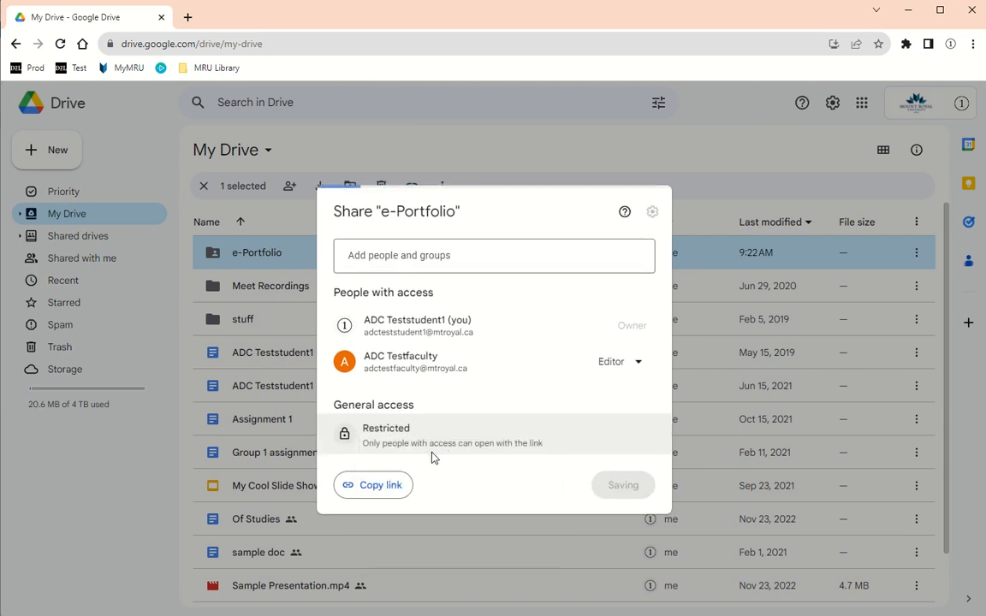
pyautogui.click(442, 249)
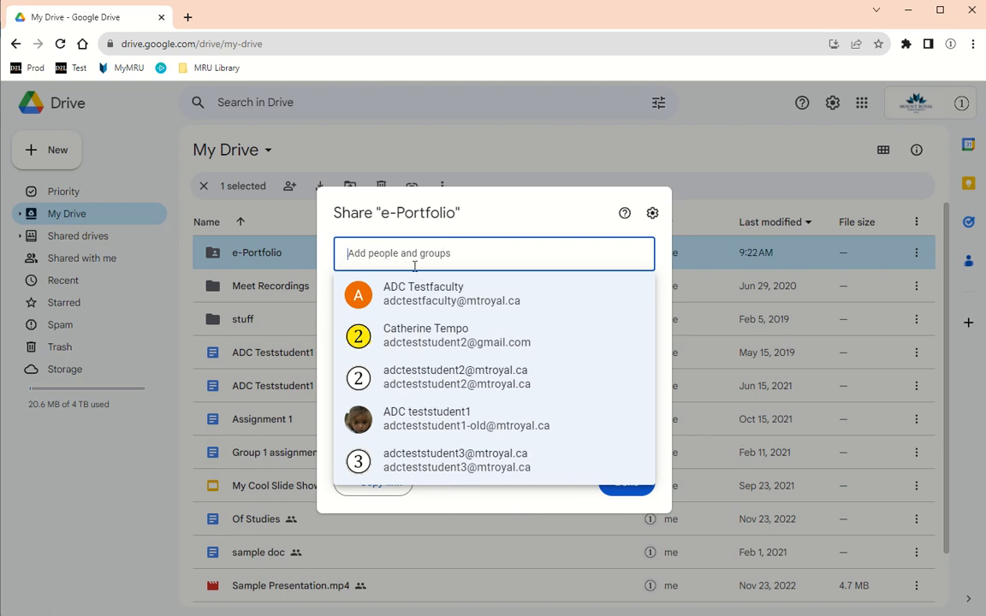
pyautogui.click(522, 501)
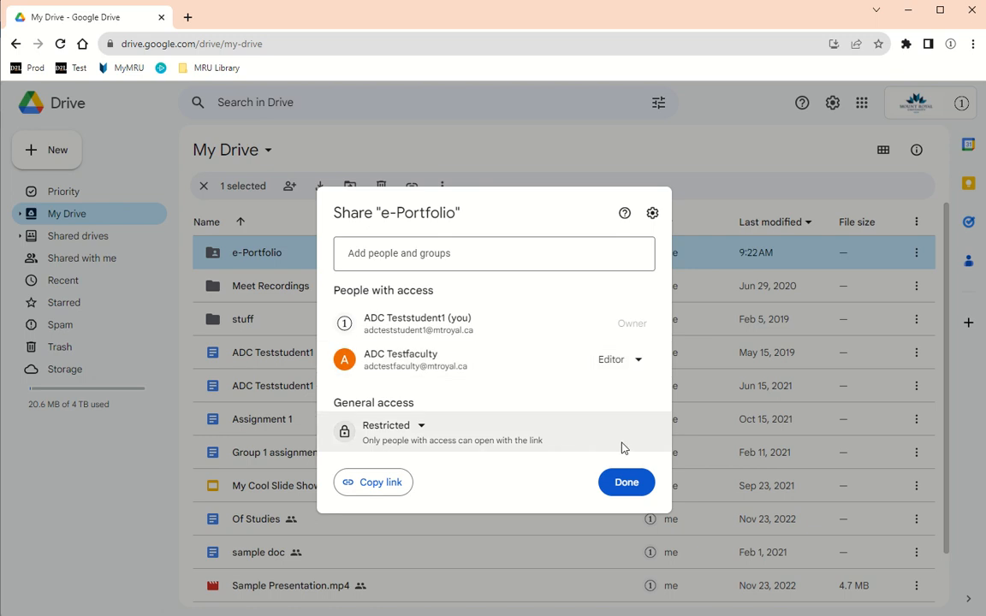
pyautogui.click(643, 364)
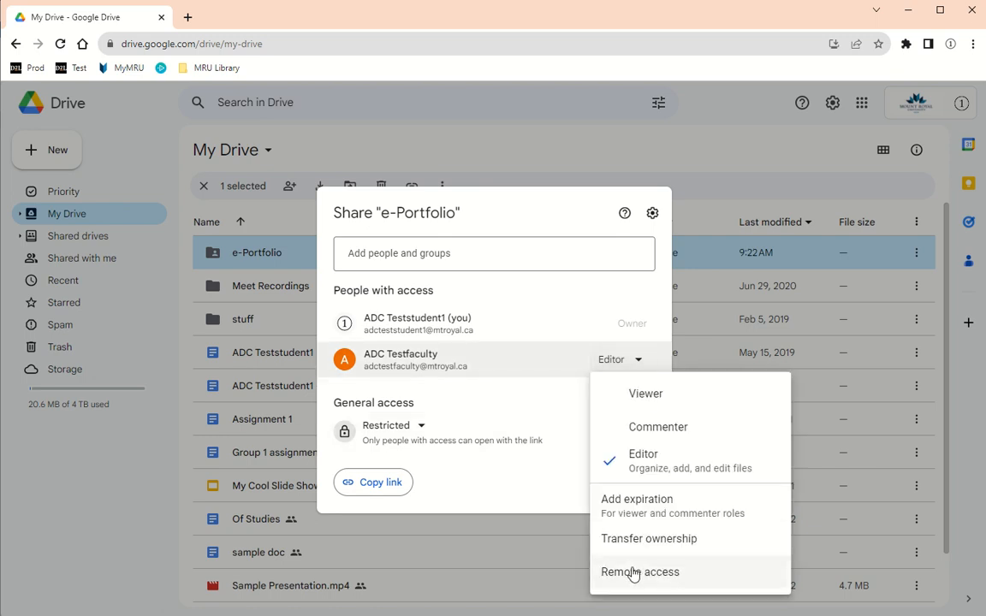
pyautogui.click(531, 415)
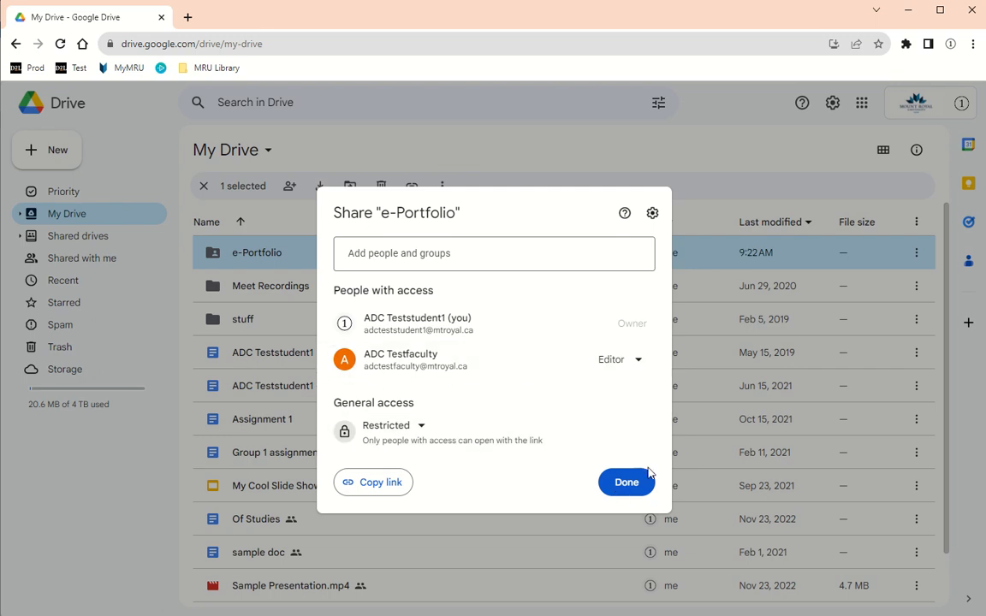
pyautogui.click(631, 488)
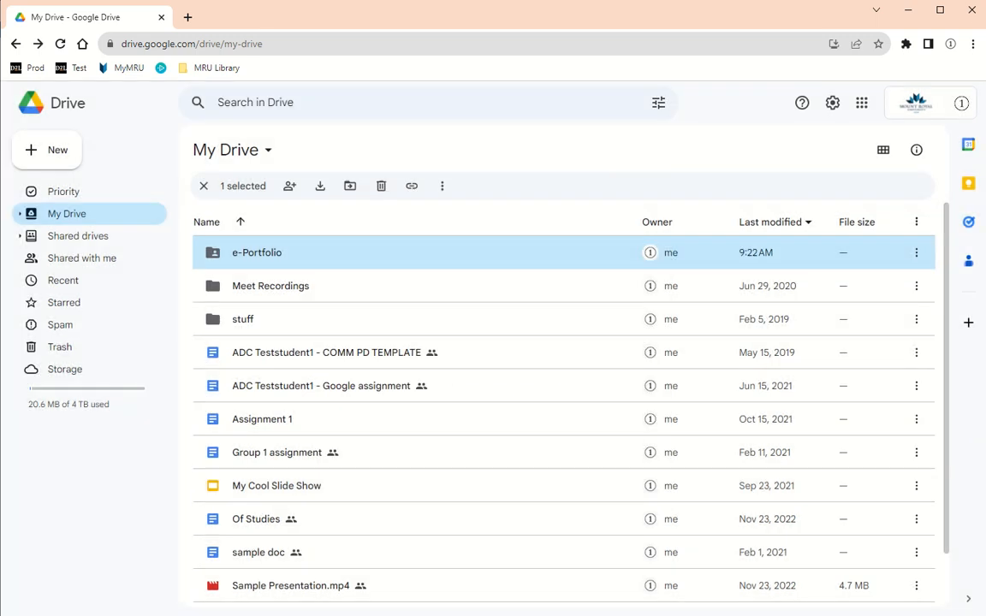
# - Open Google Sites in a new tab and start a site from the Student Portfolio template
pyautogui.click(187, 17)
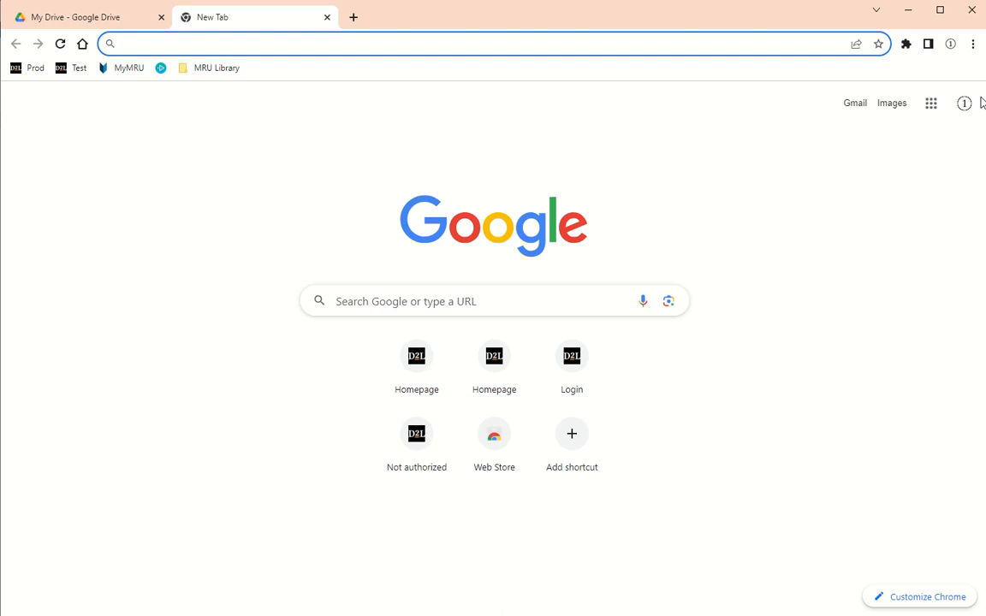
pyautogui.click(931, 103)
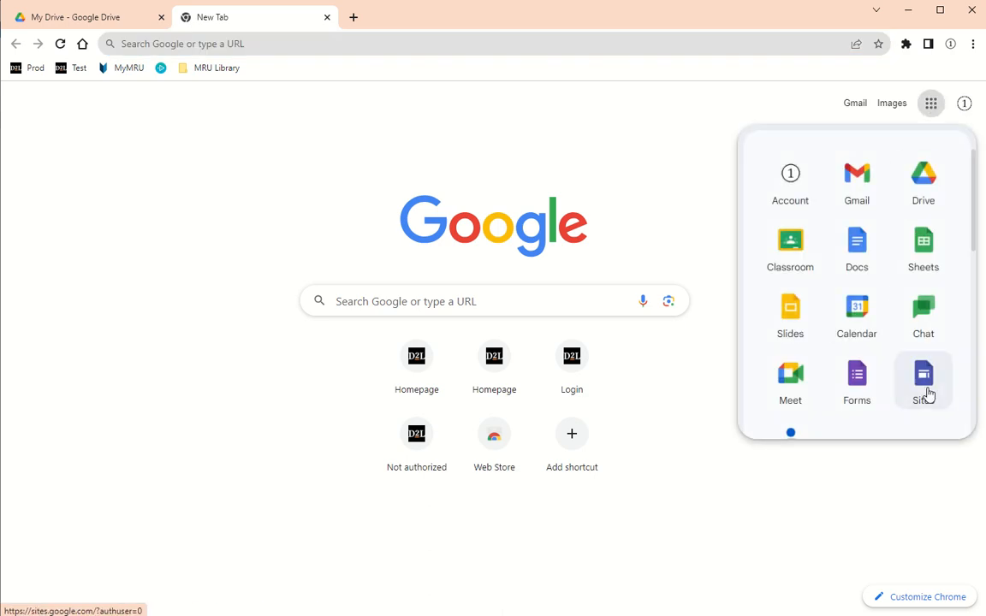
pyautogui.click(927, 394)
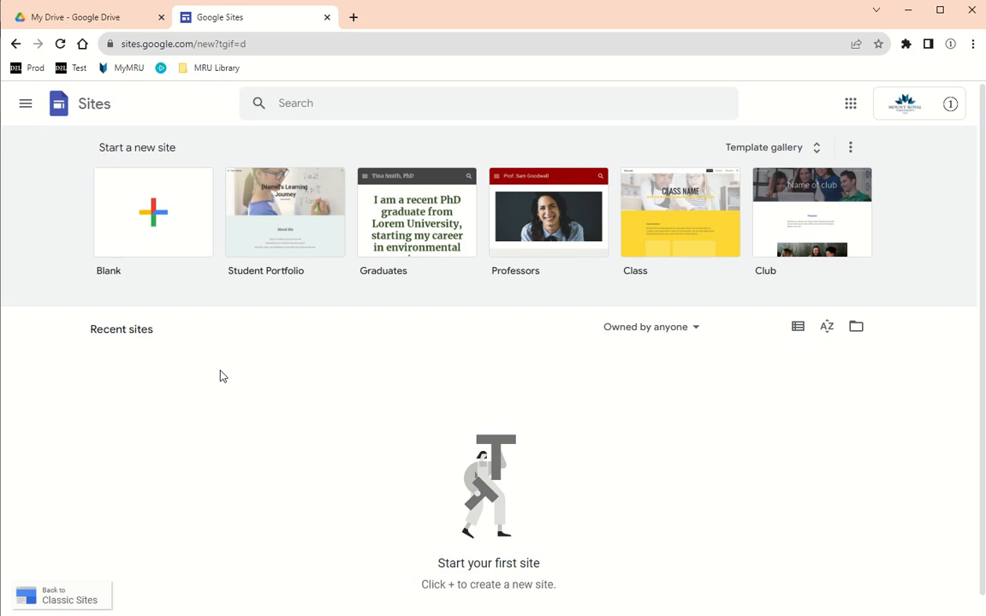
pyautogui.click(307, 239)
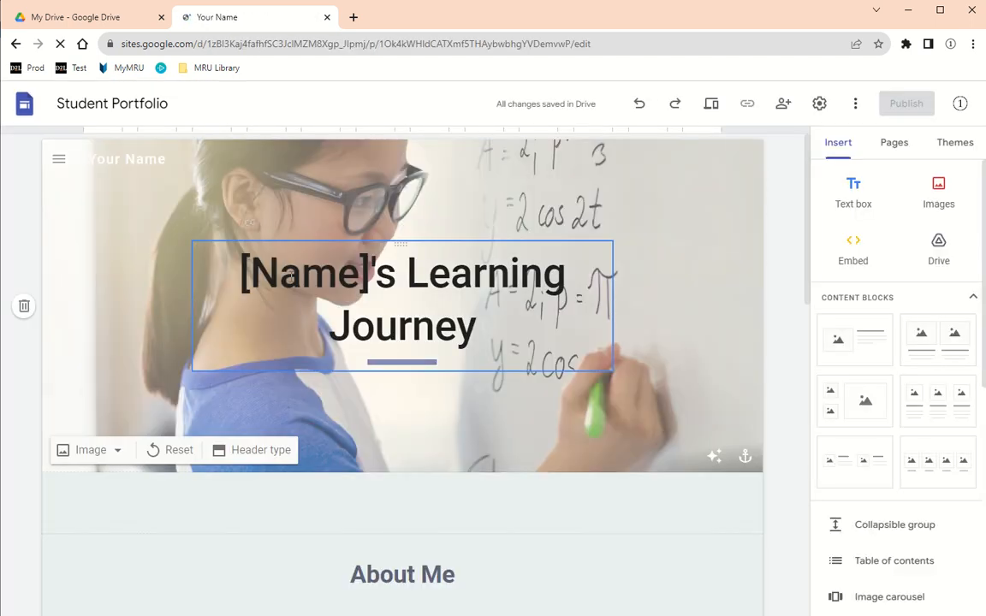
# - Replace [Name] in the header with the student's first name and retitle the site '<name>'s Learning Journey'
pyautogui.doubleClick(280, 273)
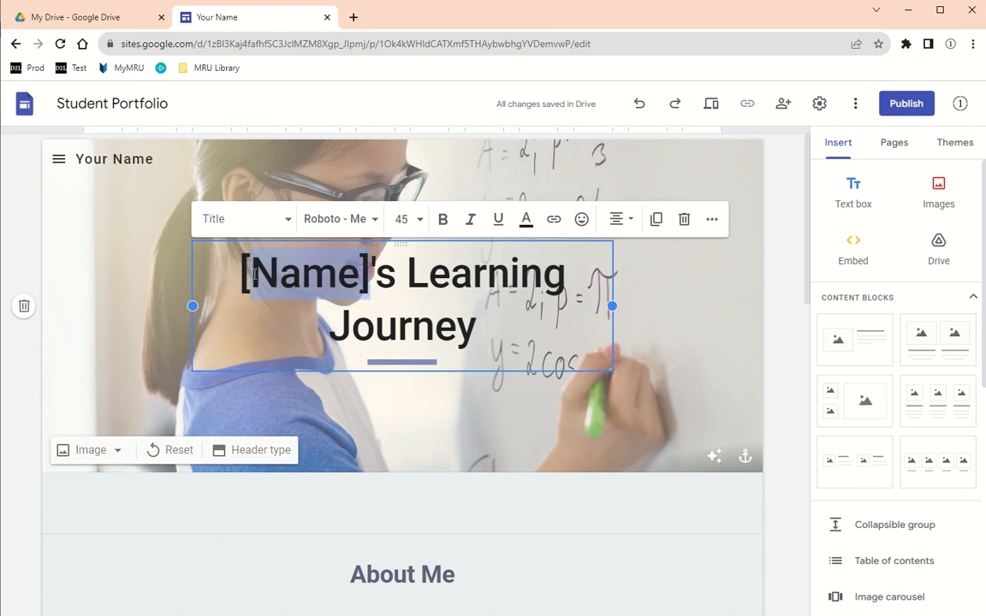
pyautogui.write('Andrew')
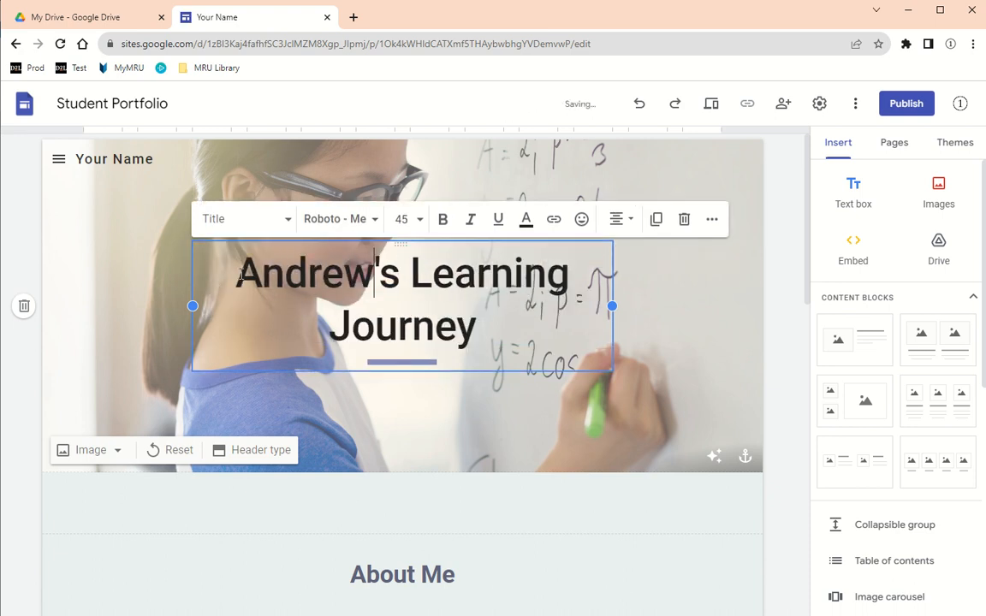
pyautogui.click(133, 104)
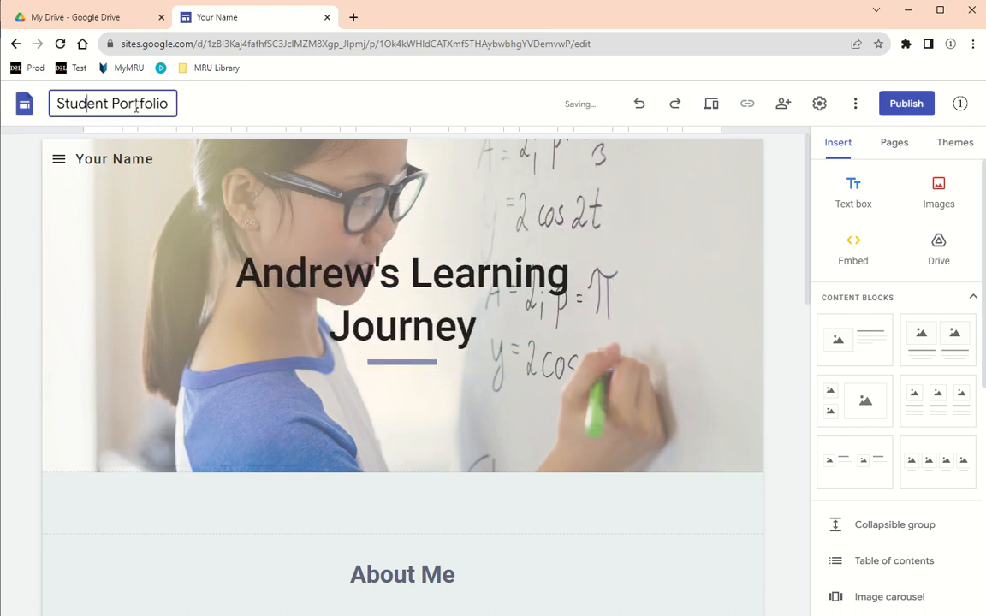
pyautogui.moveTo(170, 103); pyautogui.dragTo(51, 105)
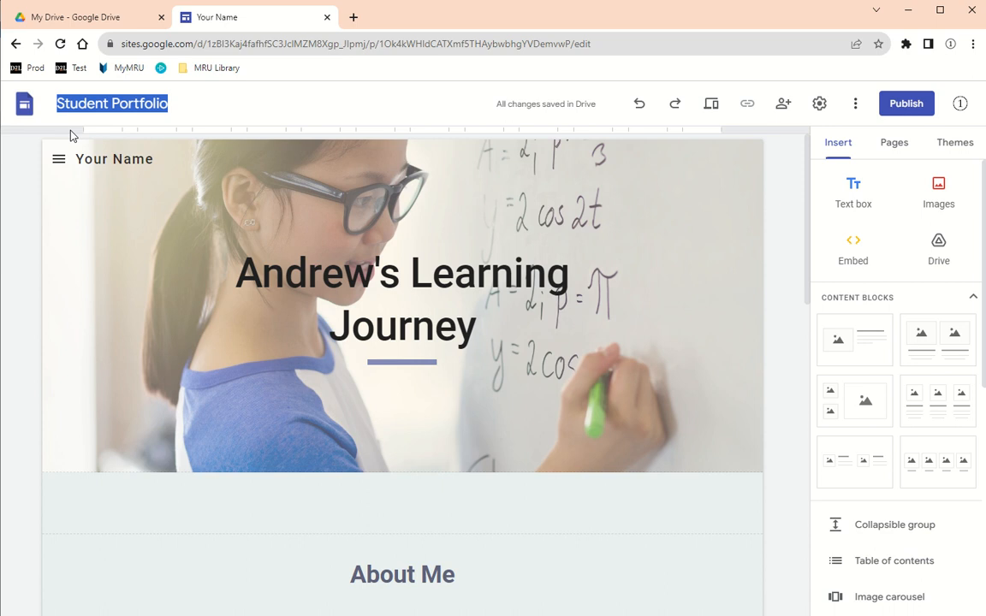
pyautogui.click(174, 104)
pyautogui.moveTo(174, 103); pyautogui.dragTo(53, 103)
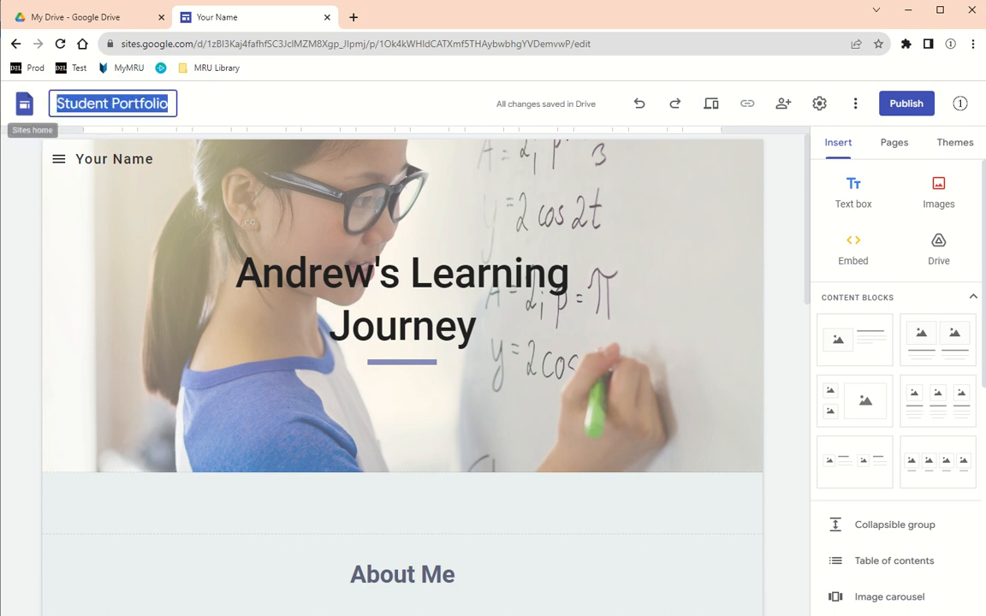
pyautogui.write('Andrew')
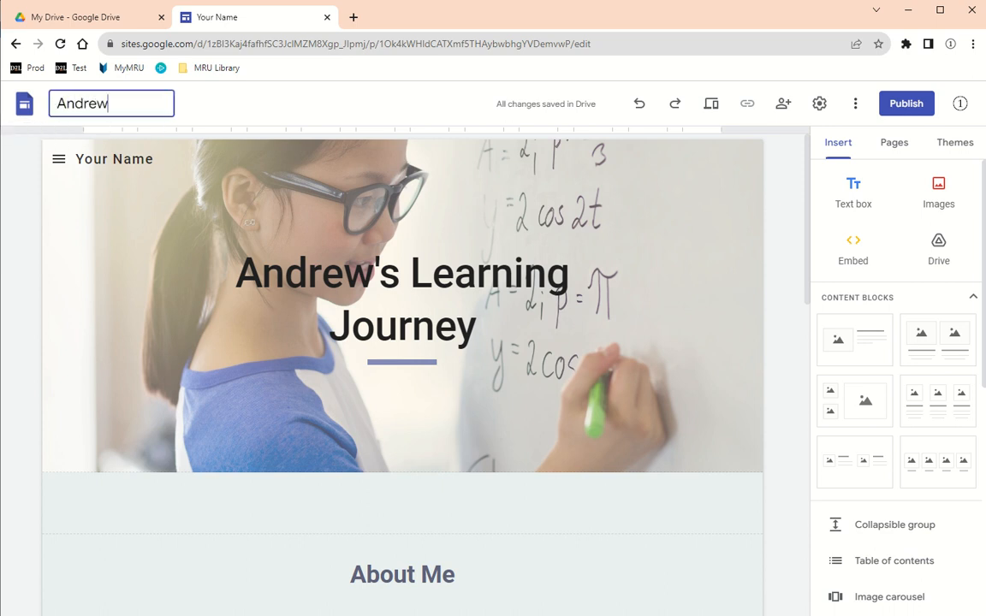
pyautogui.write("'s Learning")
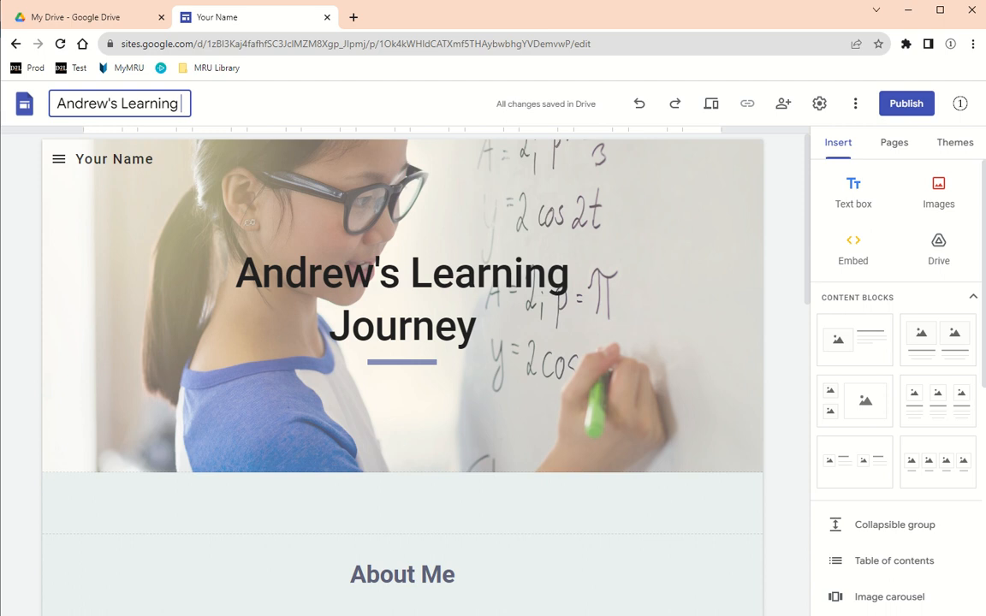
pyautogui.write(' Journey')
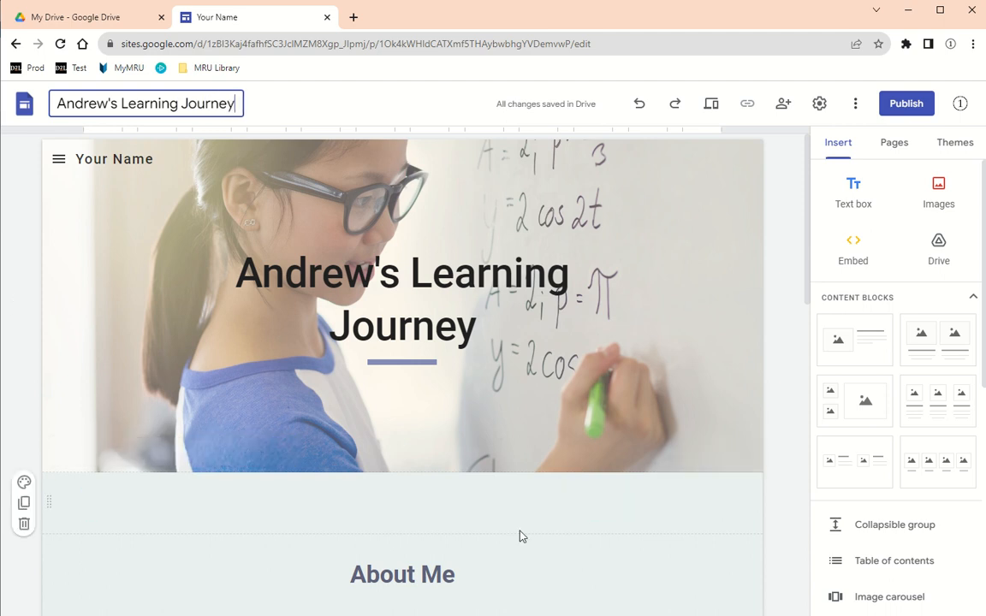
pyautogui.scroll(-2, 651, 568)
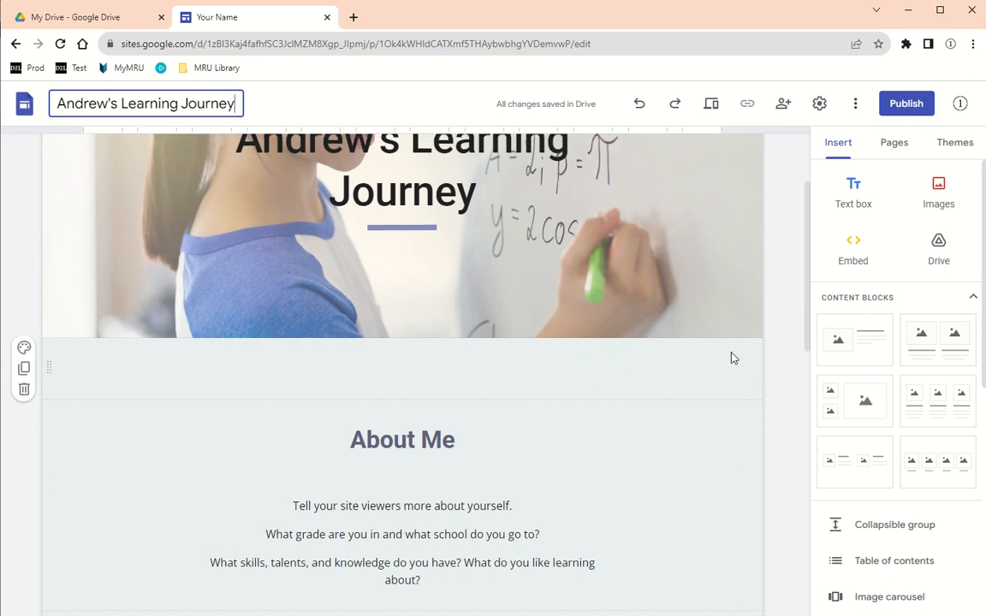
pyautogui.scroll(2, 732, 356)
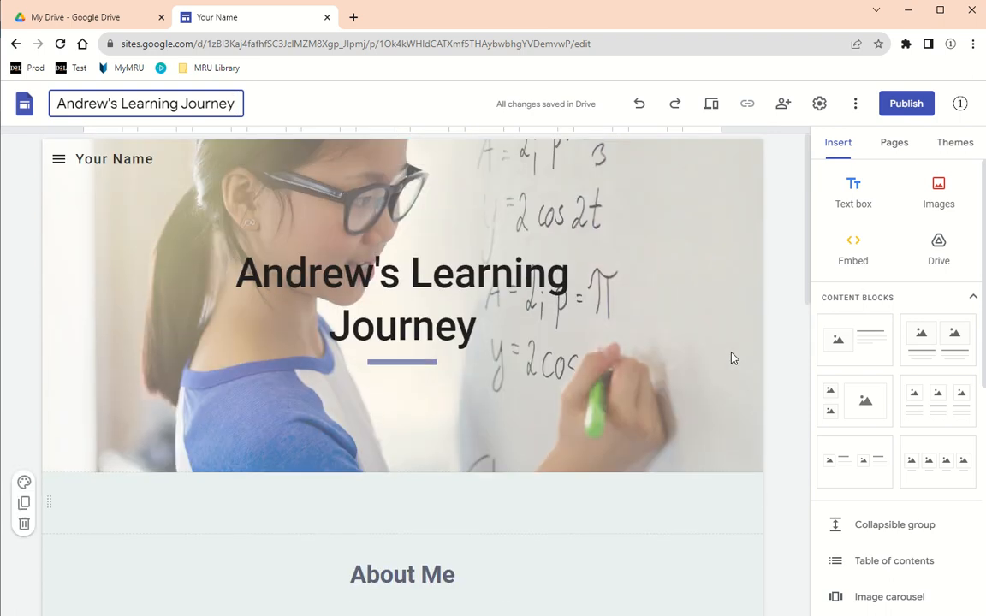
# - Show the site's page list with Classes expanded to Math and Art
pyautogui.click(58, 160)
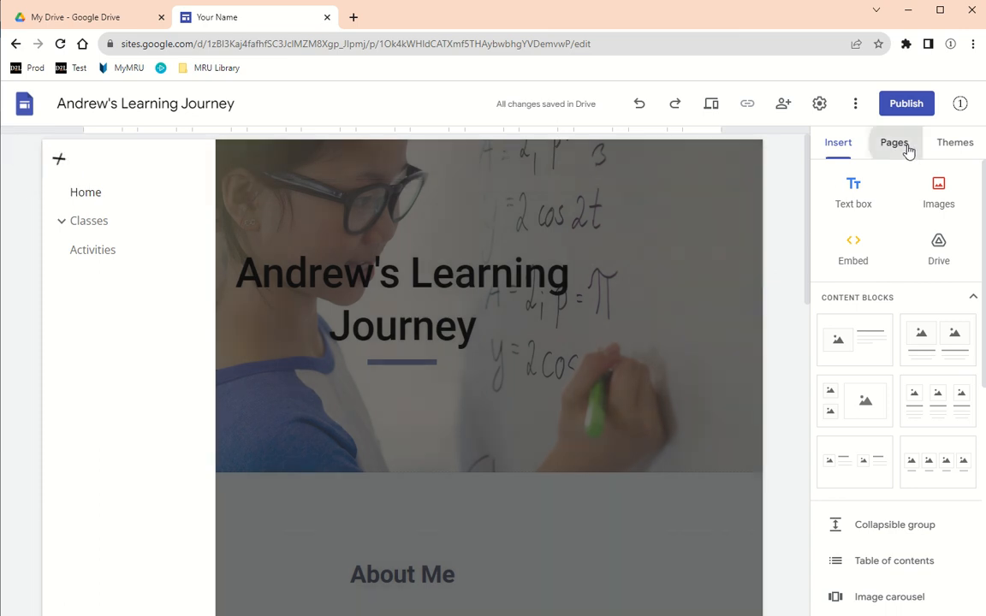
pyautogui.click(905, 147)
pyautogui.click(822, 239)
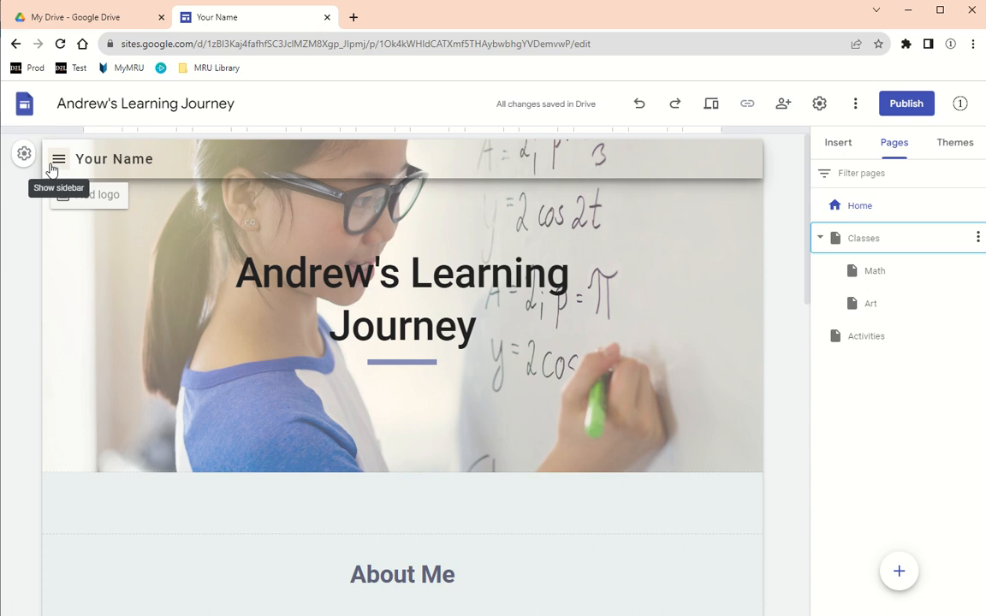
# - Check the navigation mode is Side and close Navigation settings unchanged
pyautogui.click(25, 157)
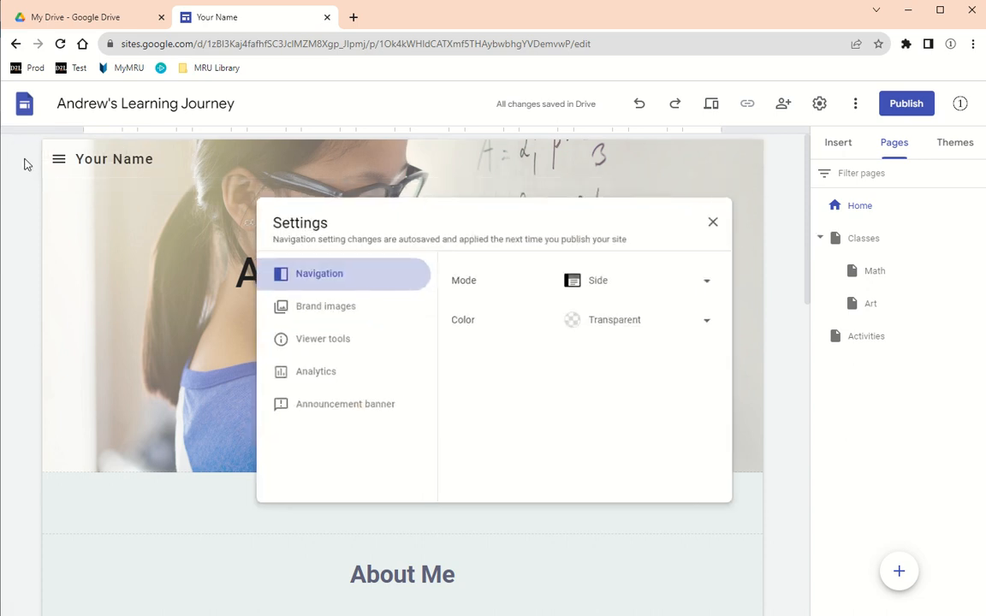
pyautogui.click(609, 289)
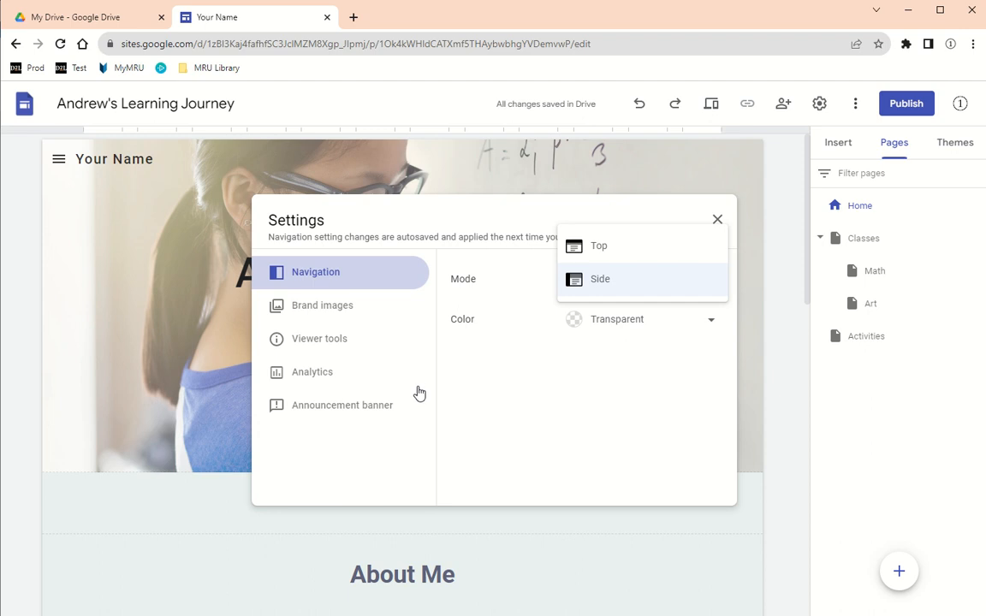
pyautogui.click(791, 385)
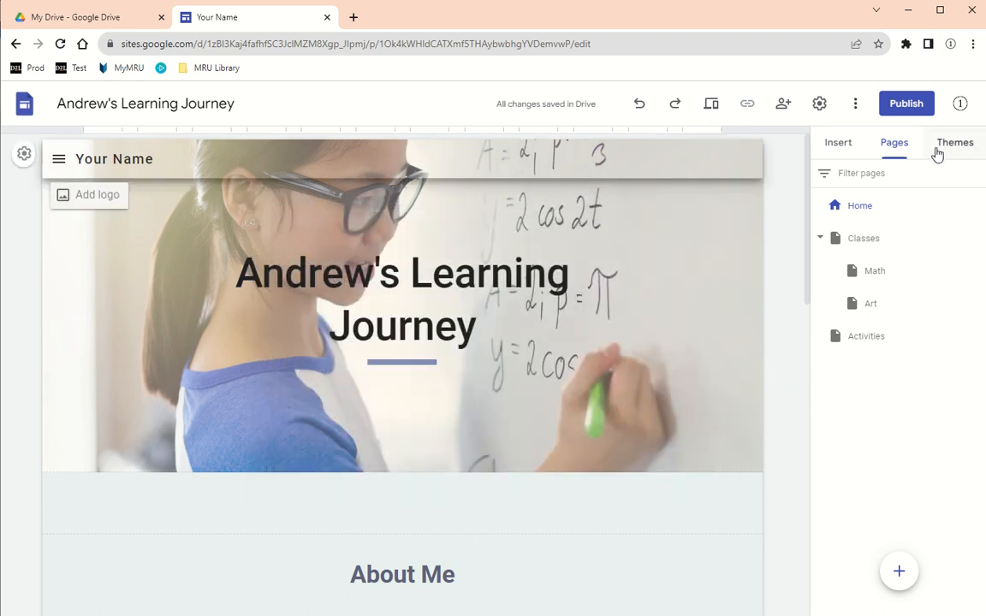
# - Preview the Diplomat theme, then the Simple theme with the Heavy font style
pyautogui.click(941, 148)
pyautogui.scroll(-2, 923, 445)
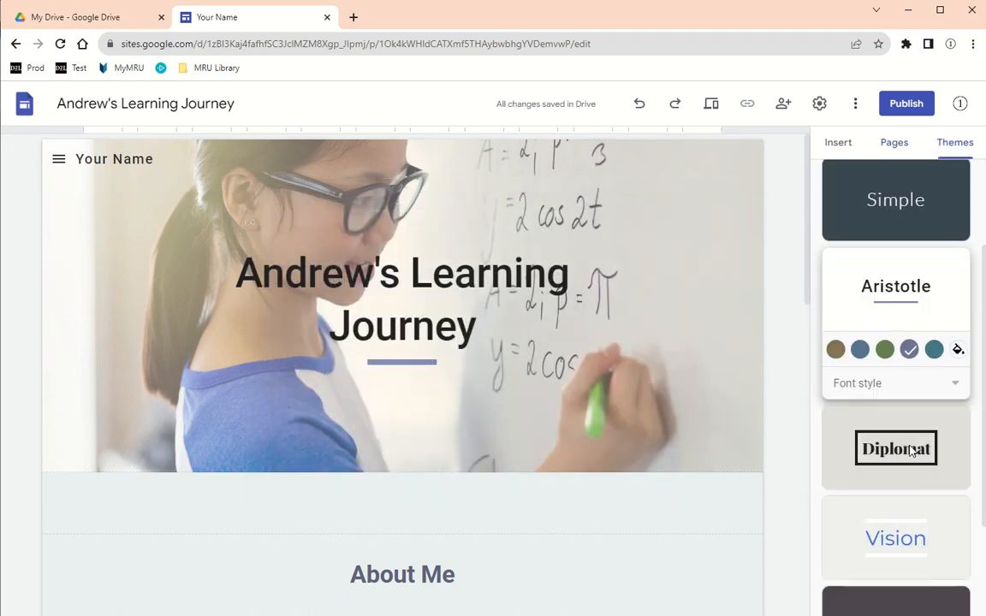
pyautogui.click(902, 444)
pyautogui.click(909, 211)
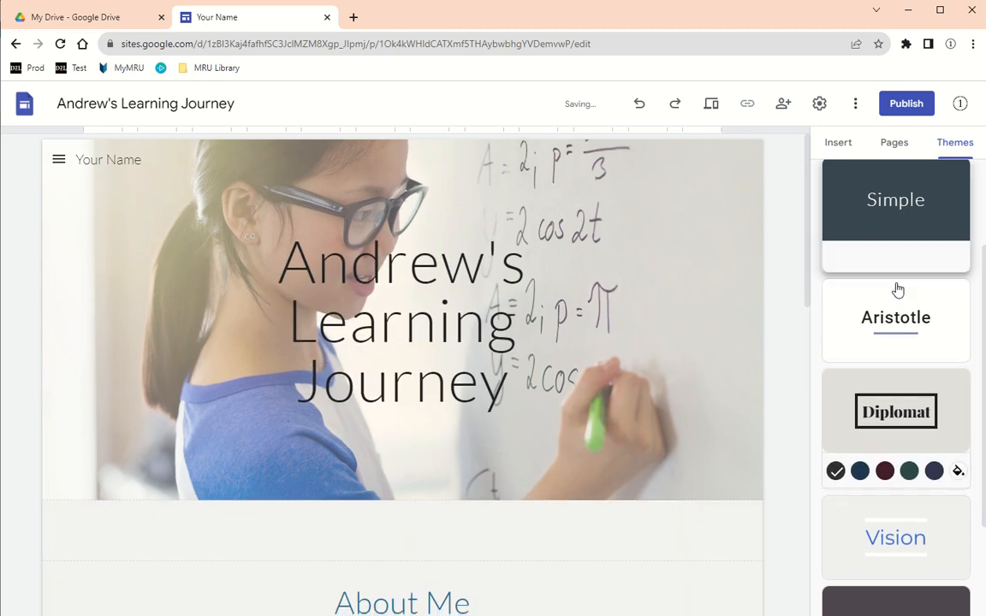
pyautogui.click(893, 291)
pyautogui.click(893, 352)
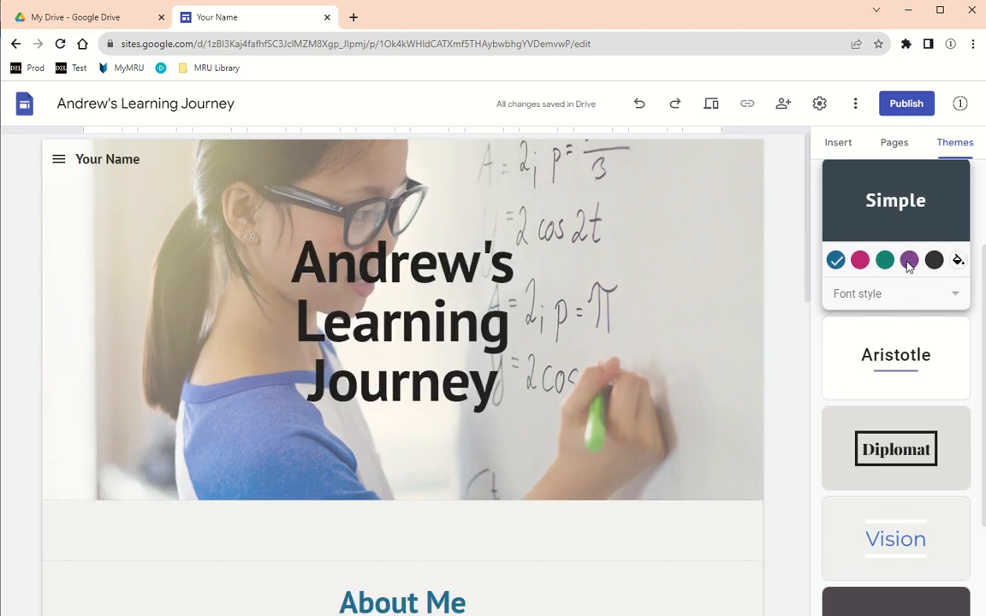
# - Apply the Impression theme for an all-caps title with a red underline
pyautogui.scroll(-1, 893, 547)
pyautogui.scroll(-1, 893, 565)
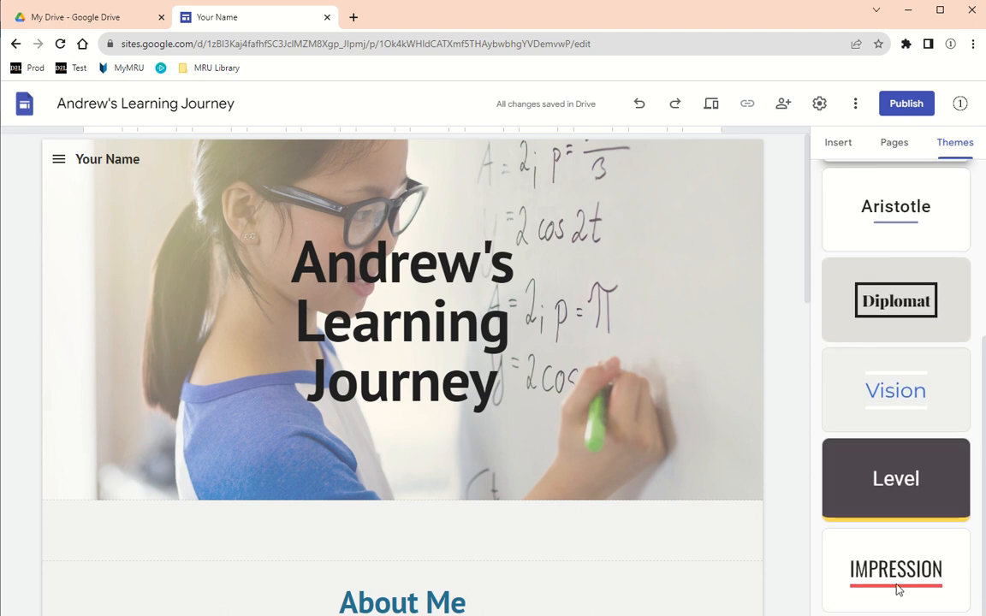
pyautogui.click(826, 534)
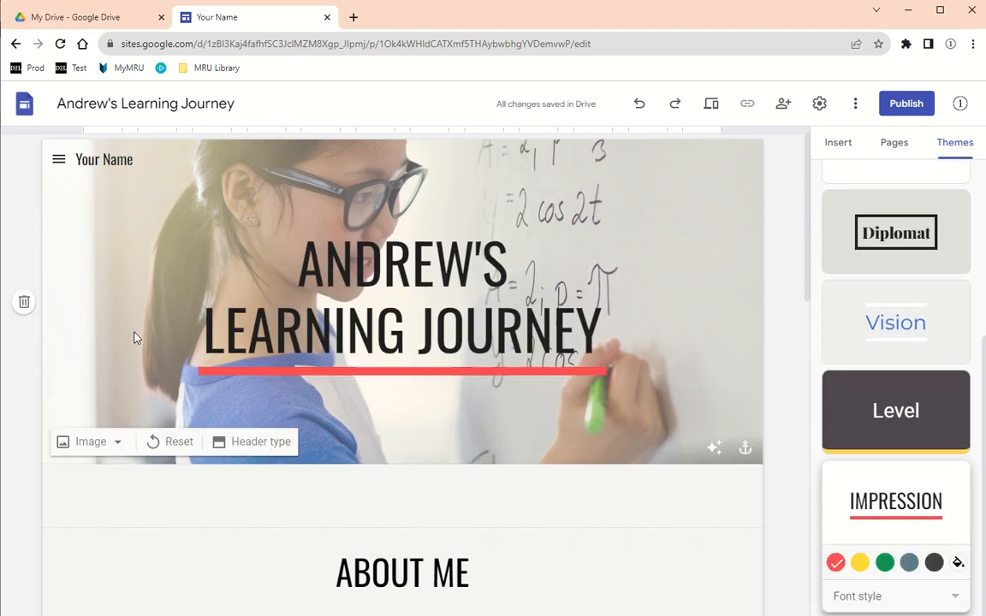
pyautogui.click(92, 446)
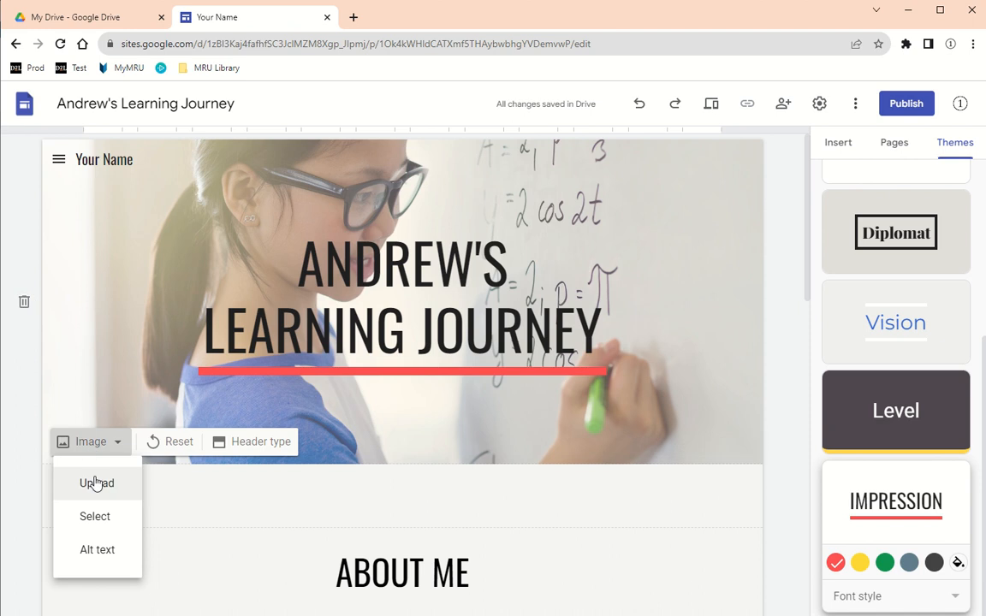
# - Set the header background to the mixing-desk stock photo and show the Pages list
pyautogui.click(96, 517)
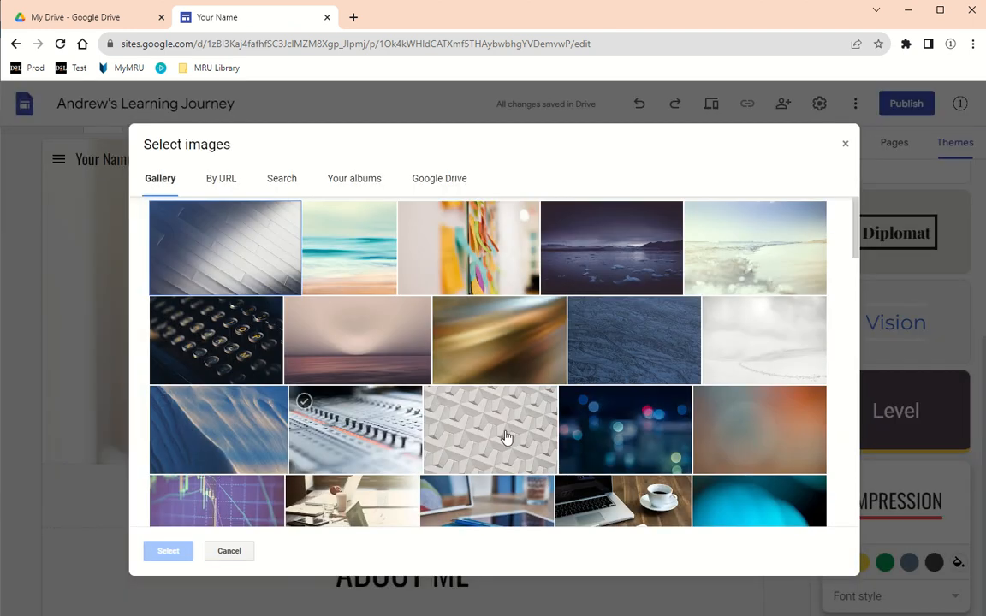
pyautogui.click(304, 402)
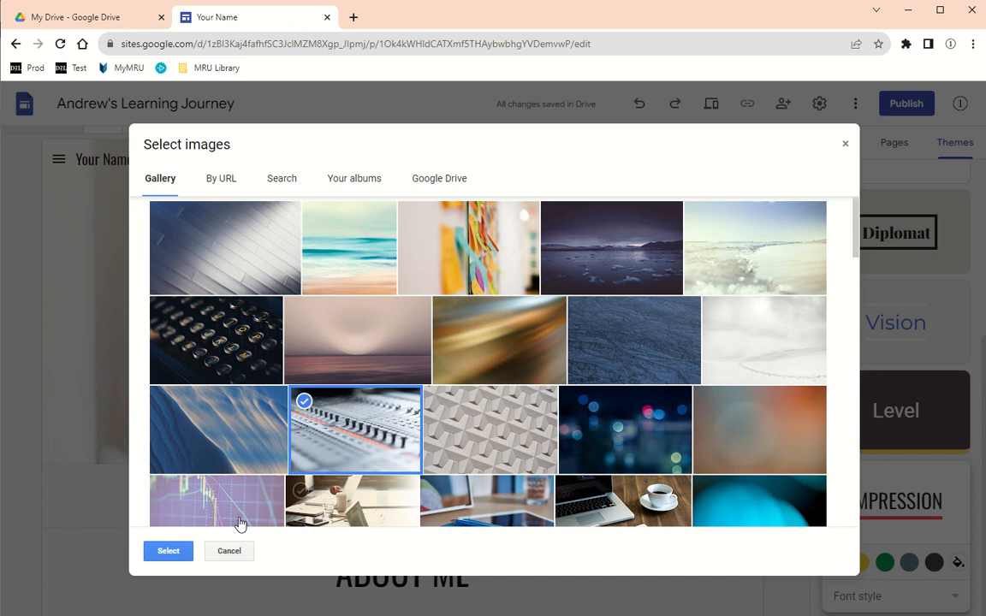
pyautogui.click(167, 551)
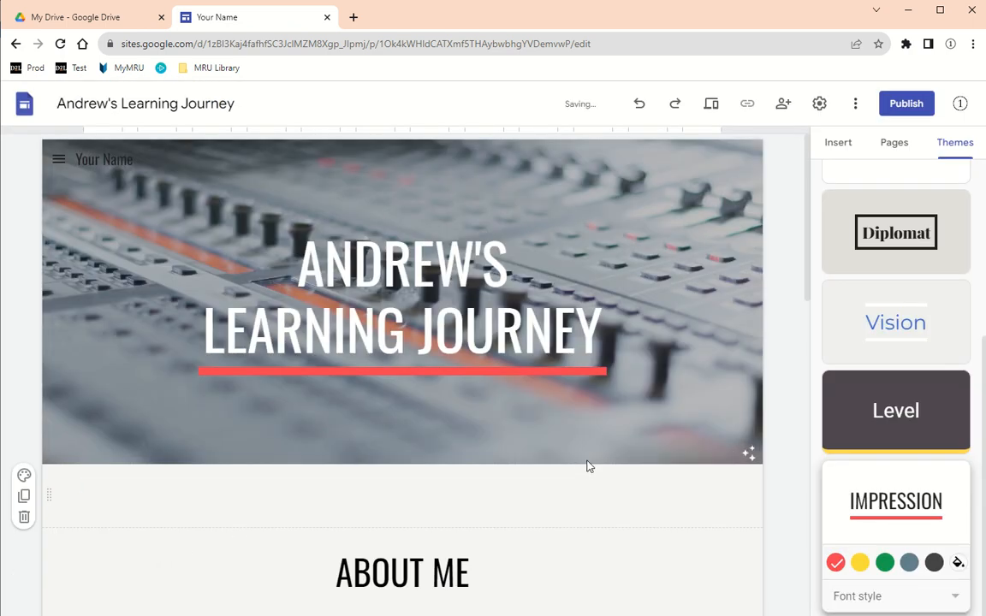
pyautogui.click(892, 146)
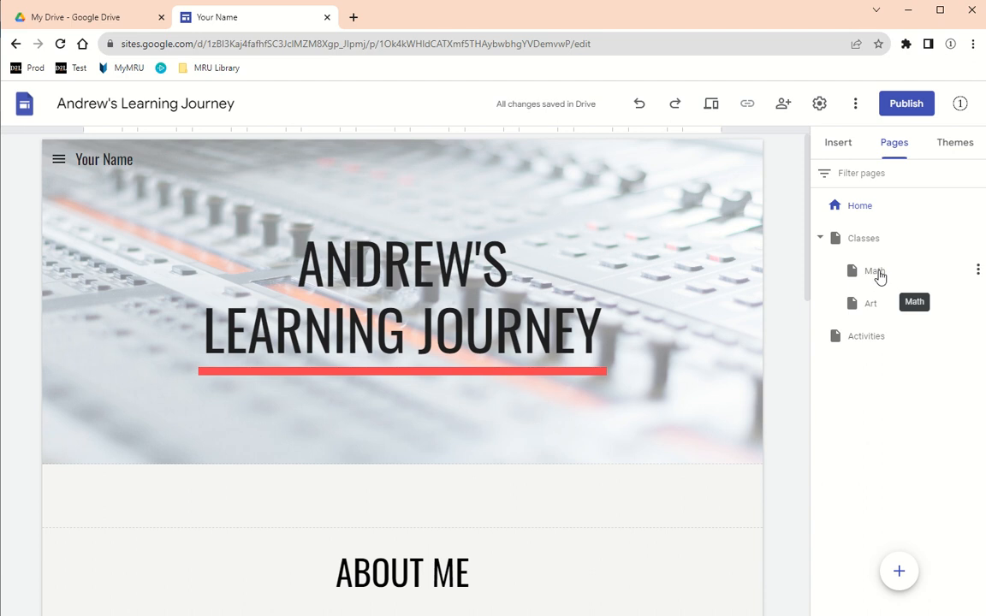
# - Rename the Math page under Classes to 'Business' through its Properties
pyautogui.click(875, 271)
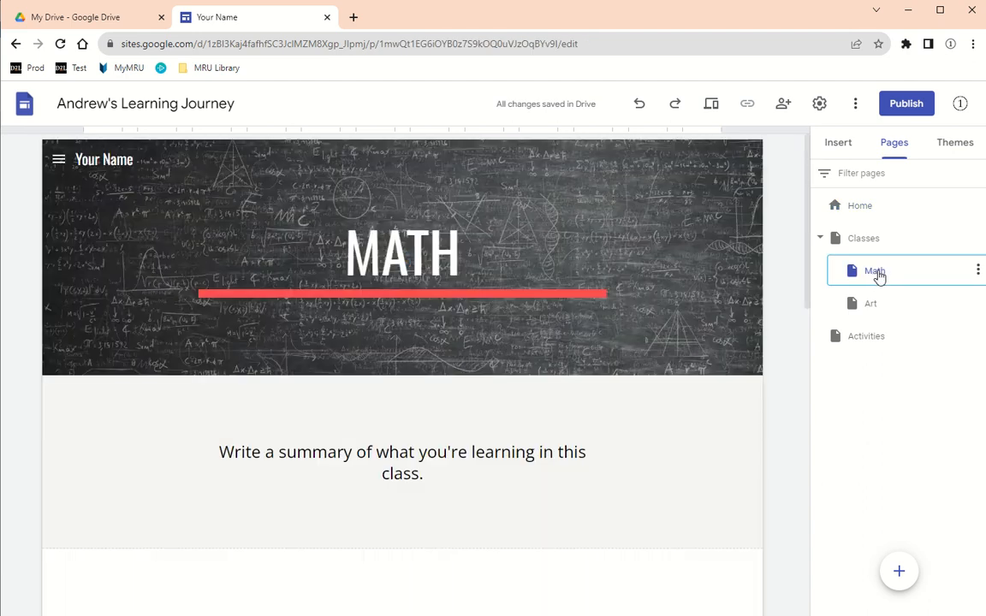
pyautogui.click(977, 270)
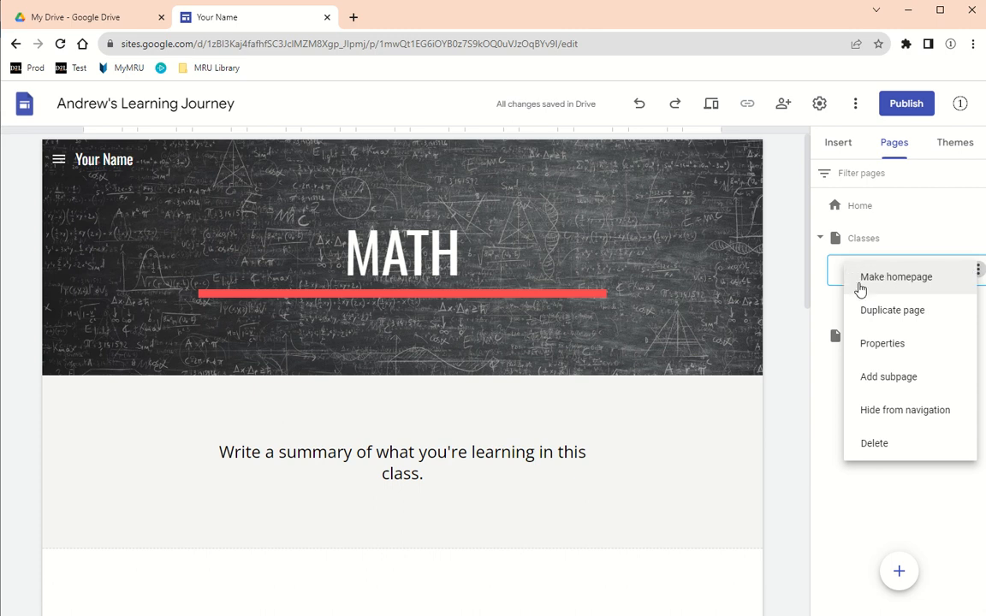
pyautogui.click(885, 346)
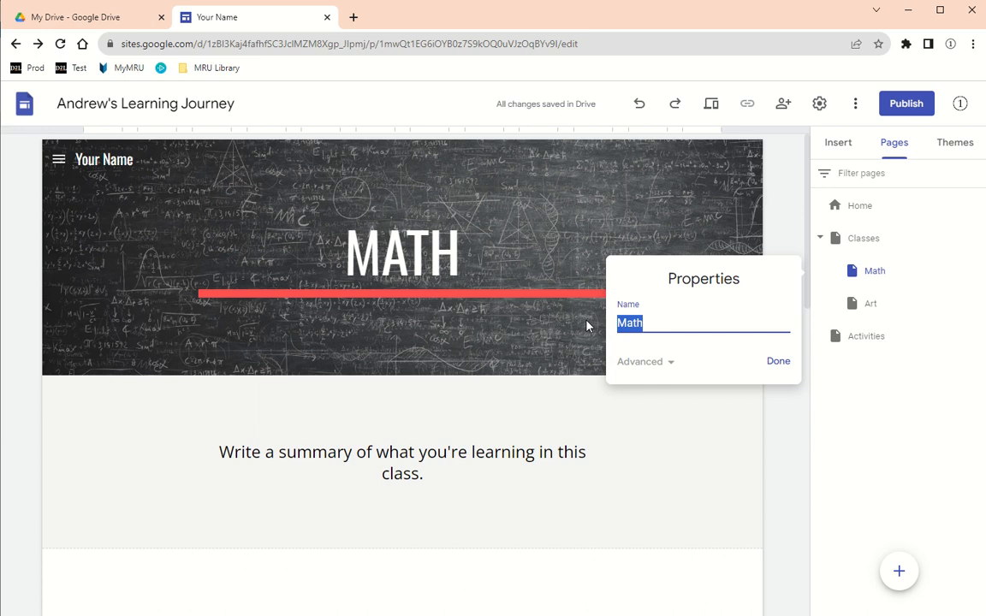
pyautogui.write('Busi')
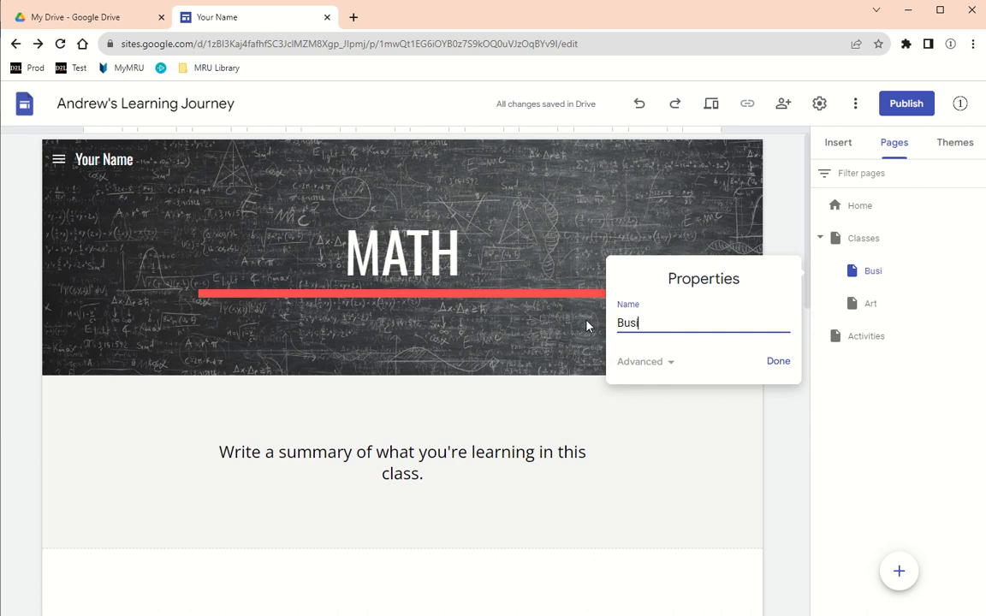
pyautogui.write('ness')
pyautogui.click(771, 364)
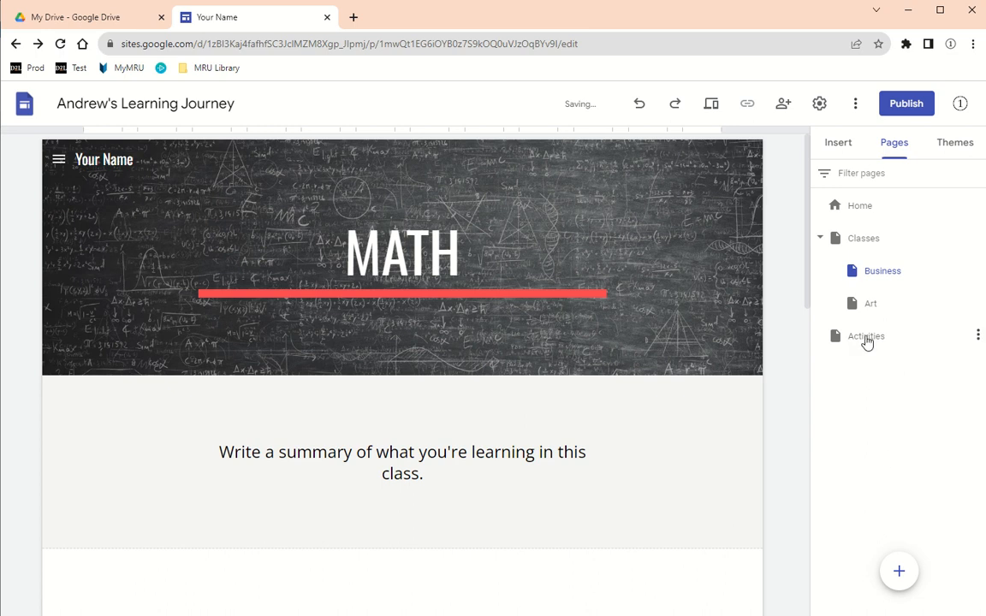
# - Add a new page named 'Skiing' and nest it under Activities
pyautogui.moveTo(898, 575)
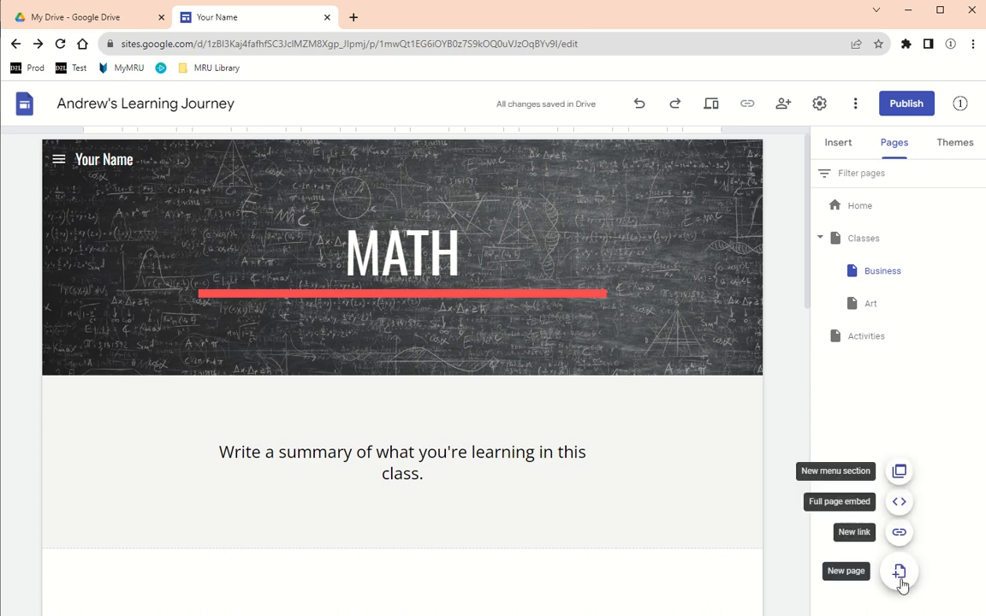
pyautogui.click(900, 578)
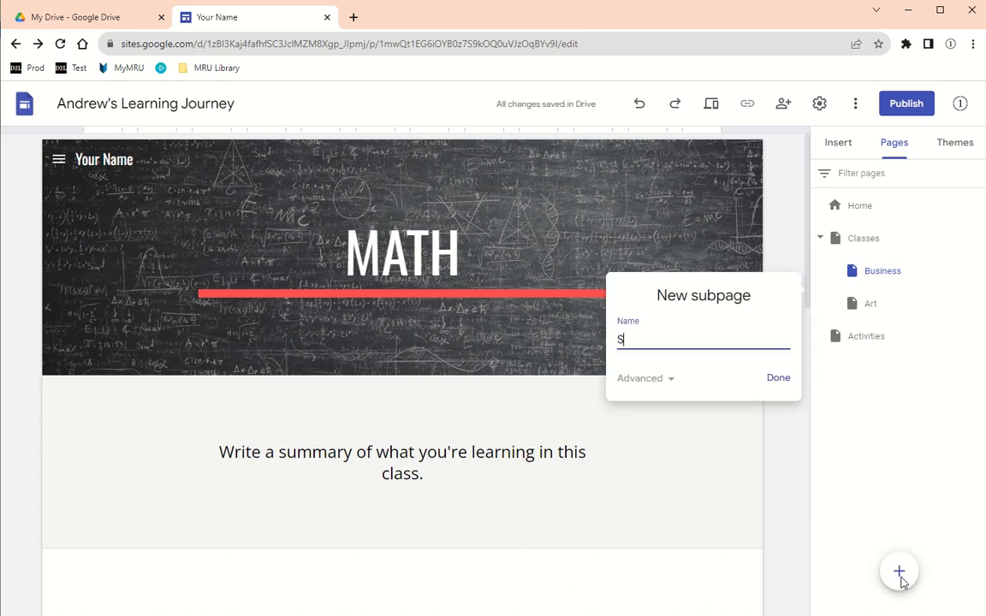
pyautogui.press('Return')
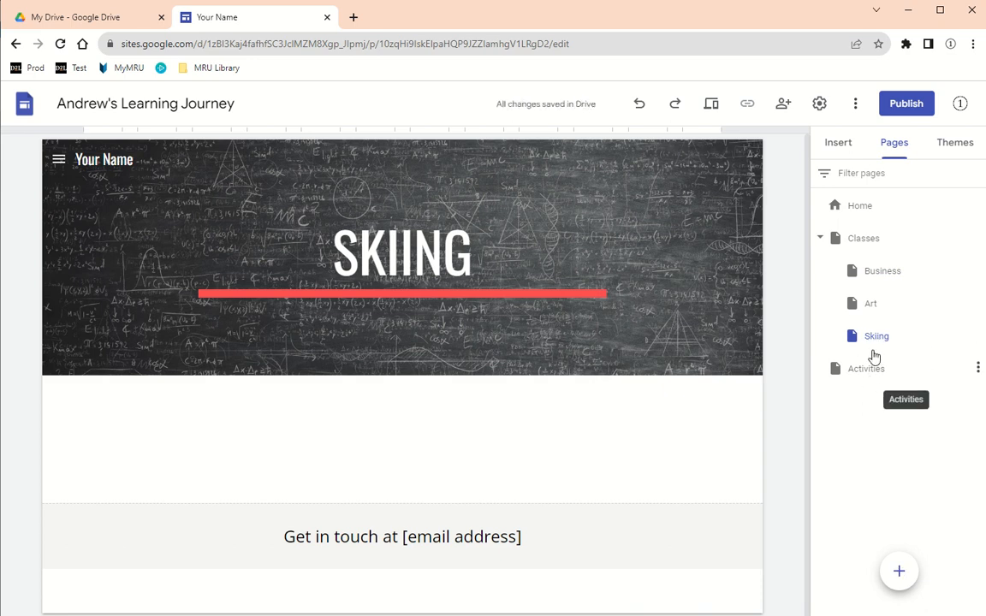
pyautogui.moveTo(874, 342); pyautogui.dragTo(873, 368)
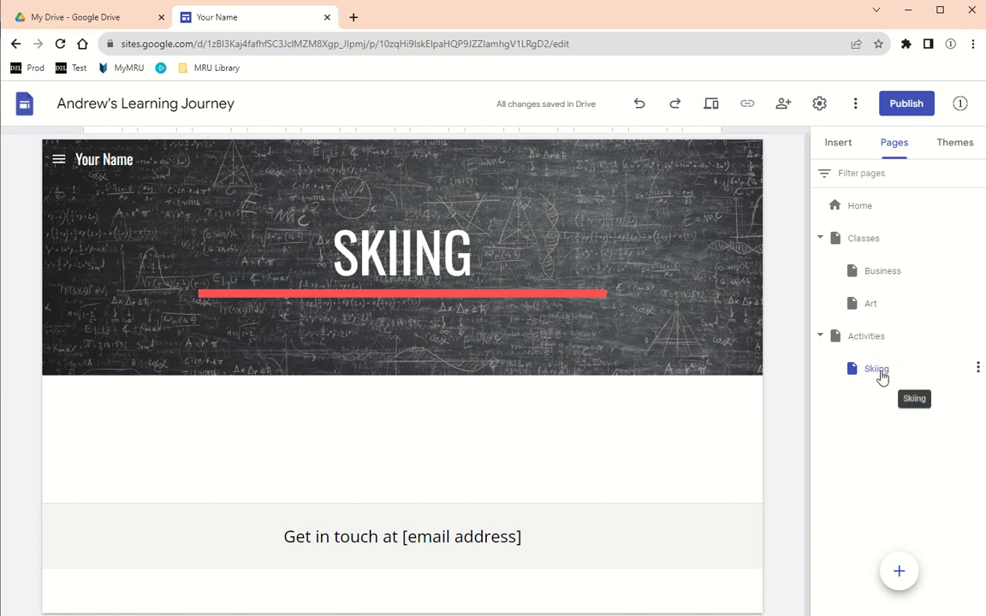
# - Open the Art page from the Classes section of the site's navigation menu
pyautogui.click(59, 161)
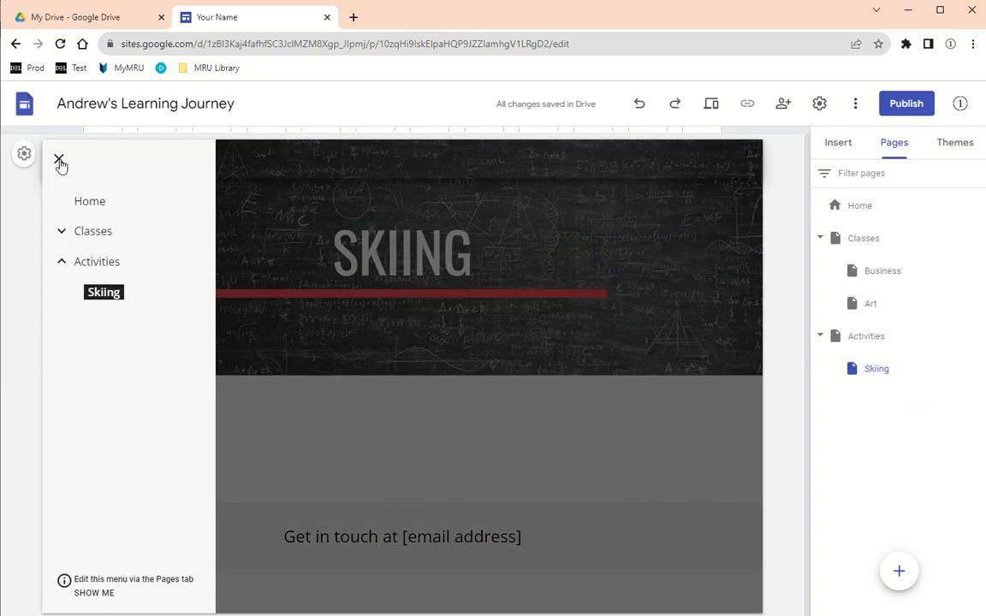
pyautogui.click(60, 231)
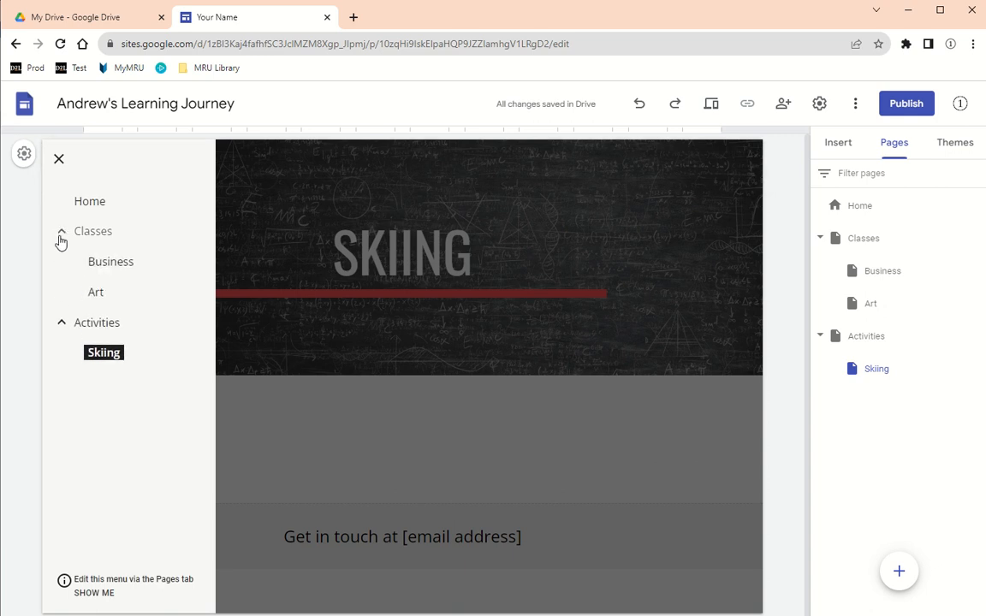
pyautogui.click(95, 295)
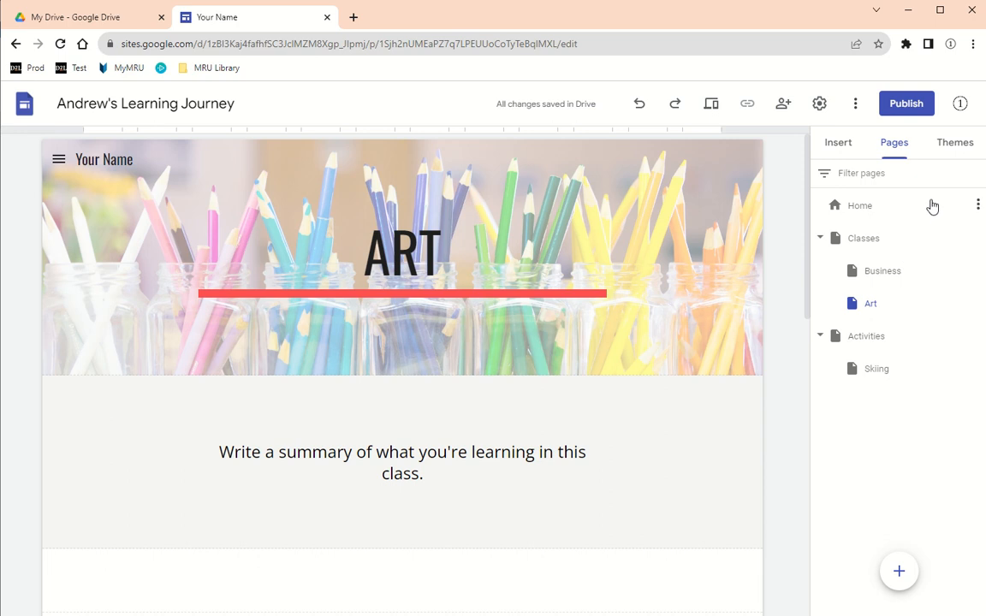
# - Replace your-name with andrew-journey as the site's web address in the publish settings
pyautogui.click(906, 104)
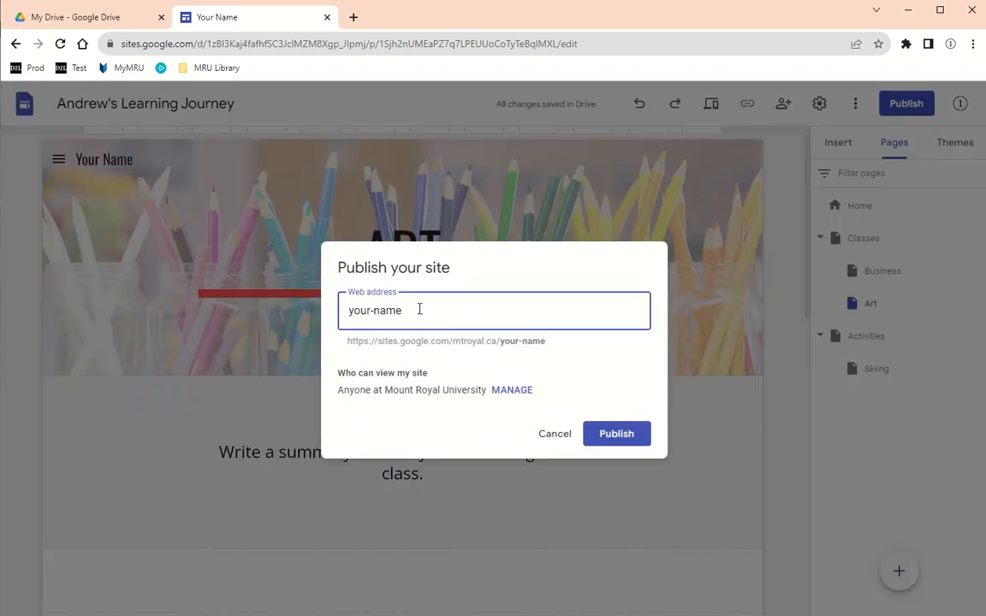
pyautogui.moveTo(419, 310); pyautogui.dragTo(342, 309)
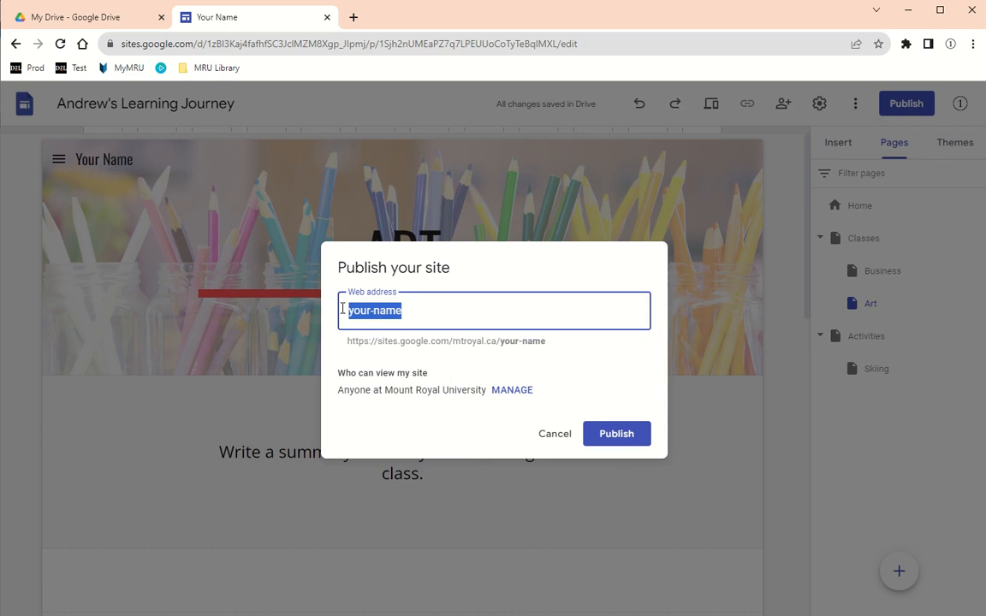
pyautogui.write('andrew')
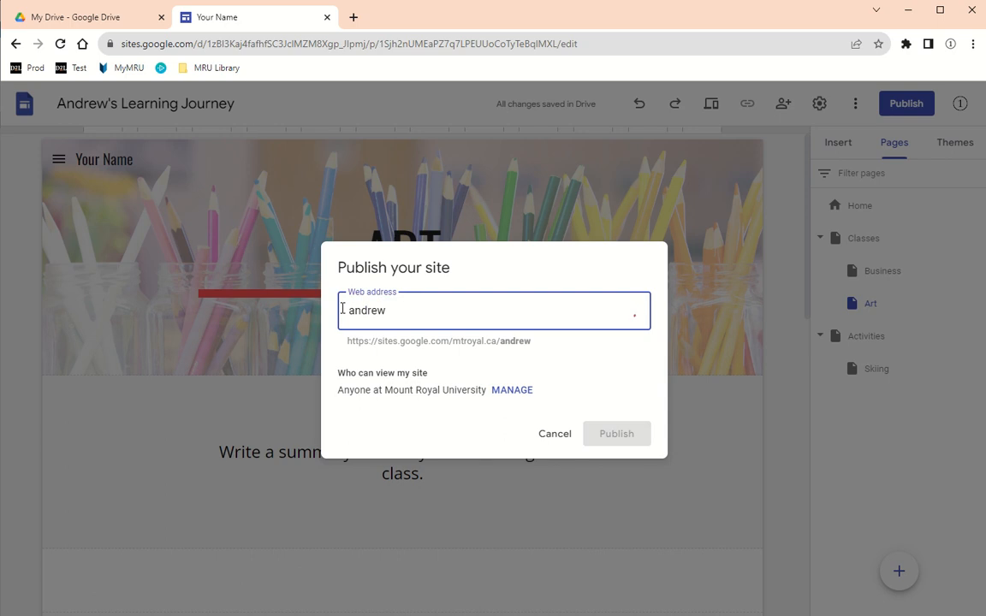
pyautogui.write('s')
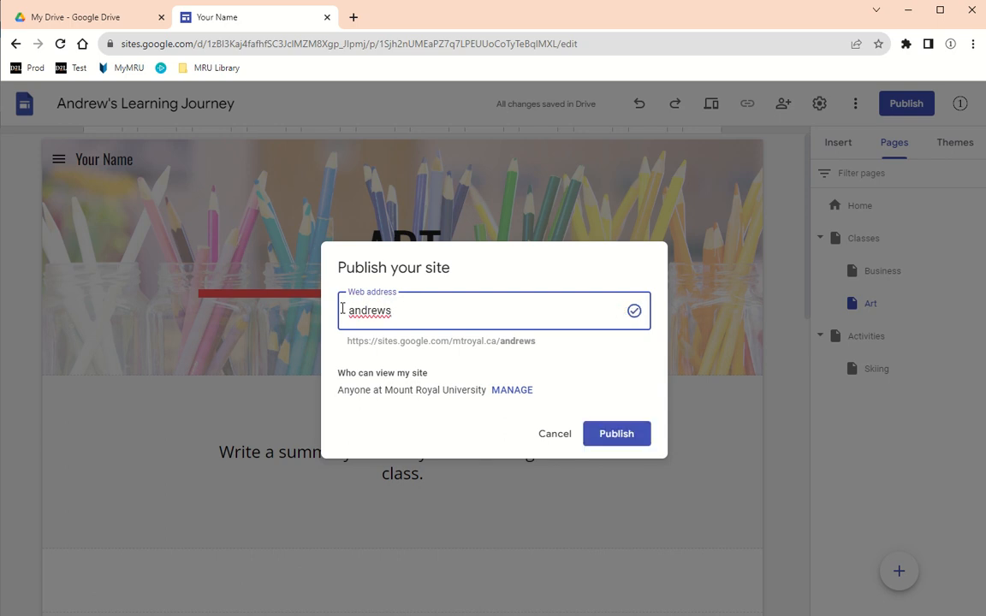
pyautogui.write('-journey')
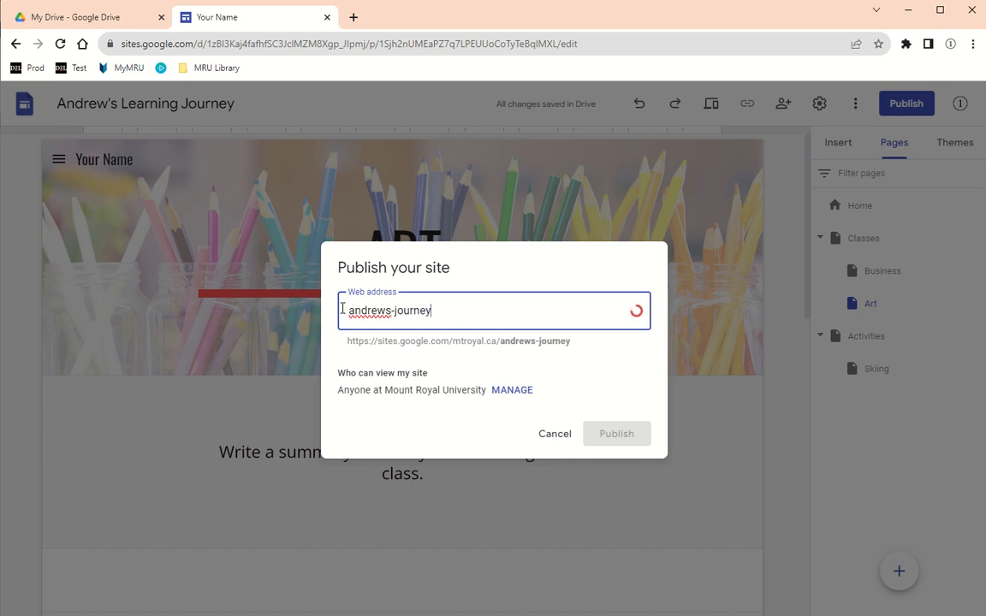
pyautogui.click(392, 310)
pyautogui.press('BackSpace')
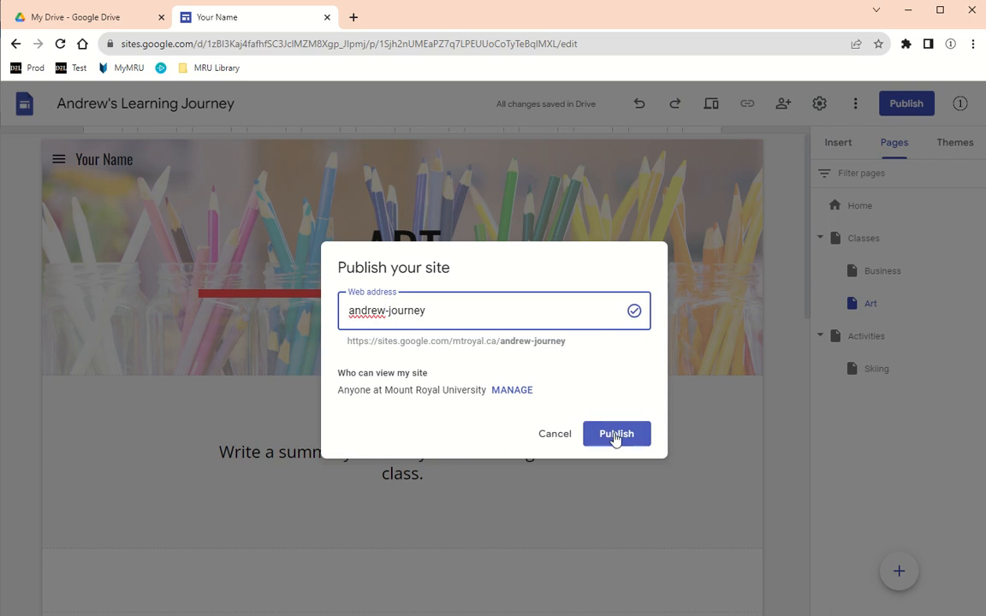
pyautogui.moveTo(468, 314); pyautogui.dragTo(330, 318)
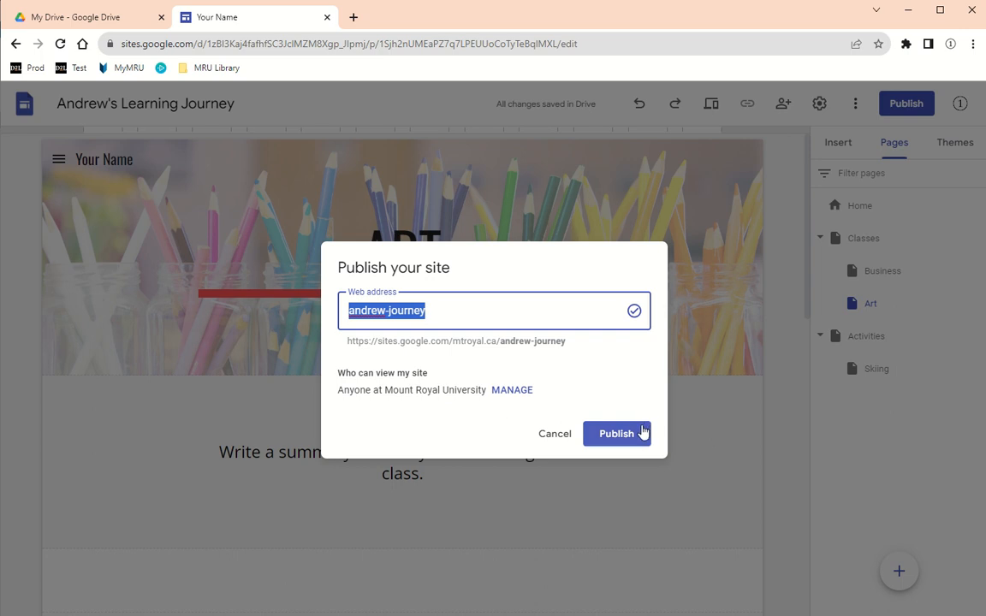
pyautogui.click(511, 390)
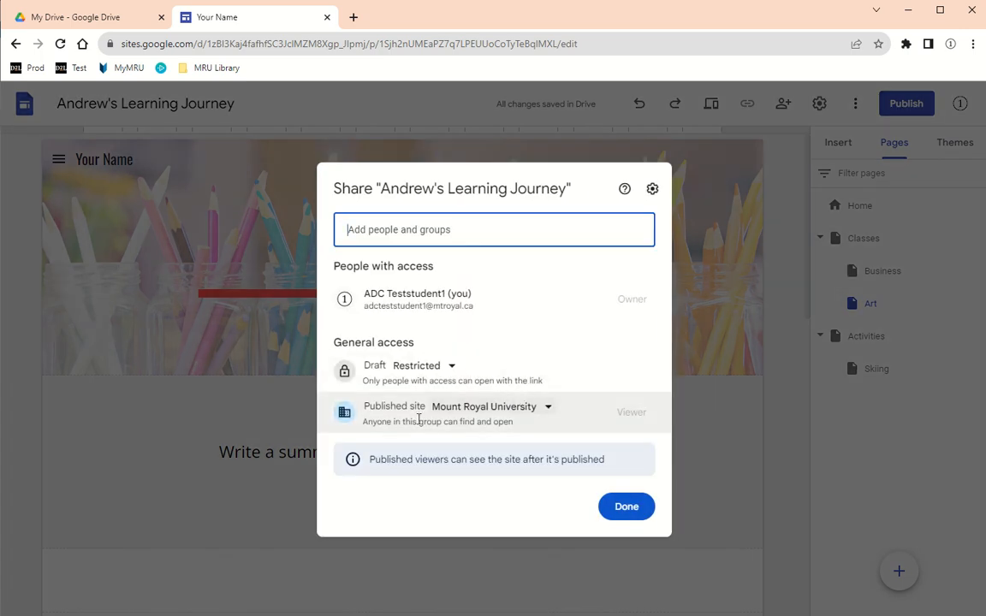
# - Set the published site's access to Restricted
pyautogui.click(549, 407)
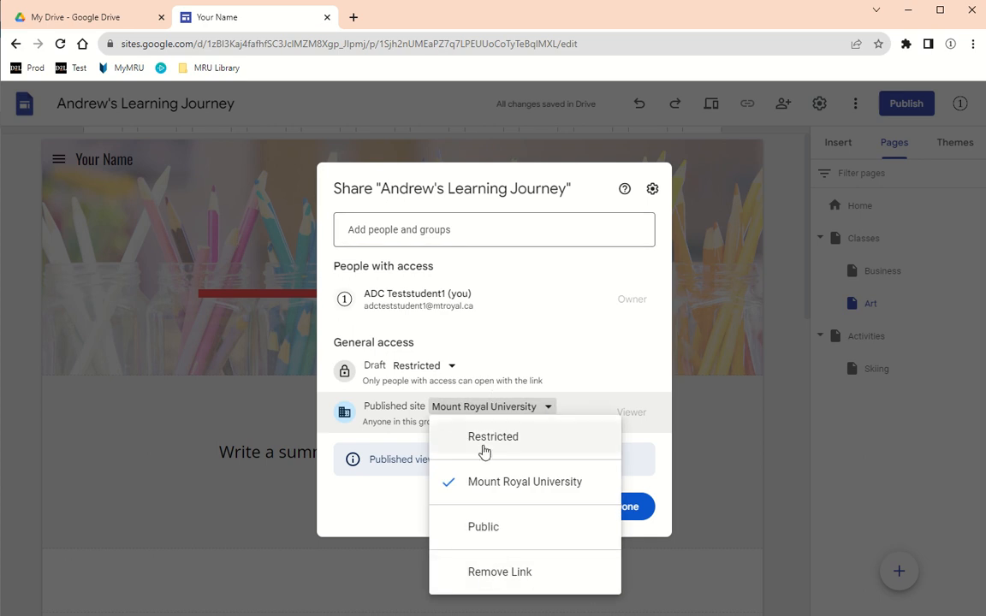
pyautogui.click(453, 440)
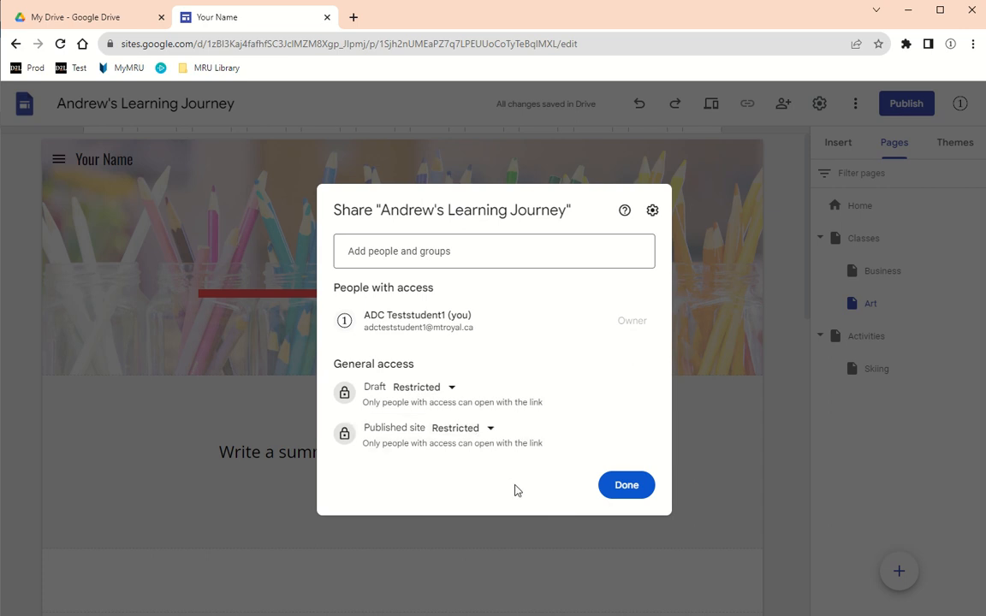
pyautogui.click(491, 430)
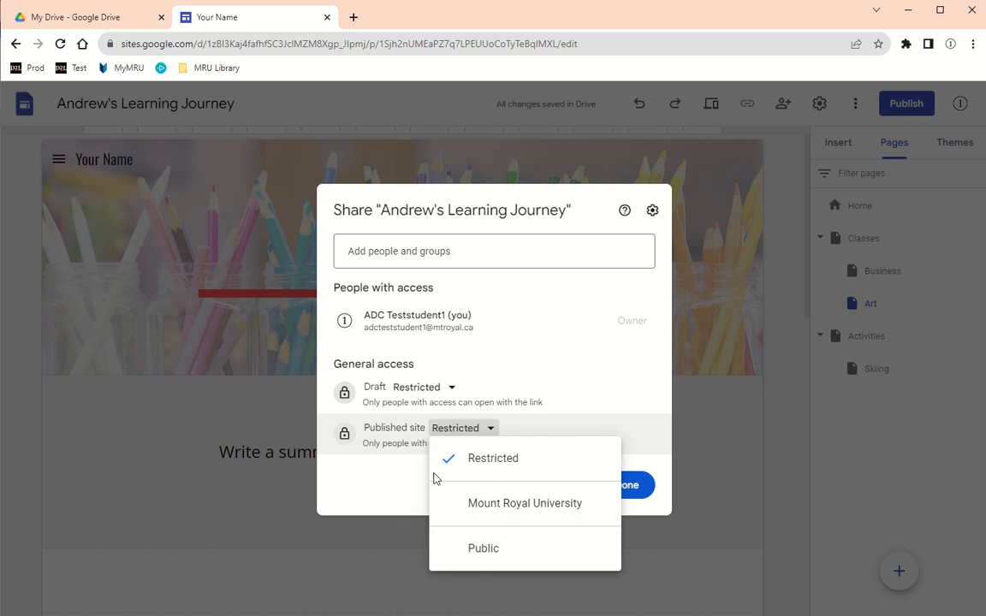
pyautogui.click(397, 464)
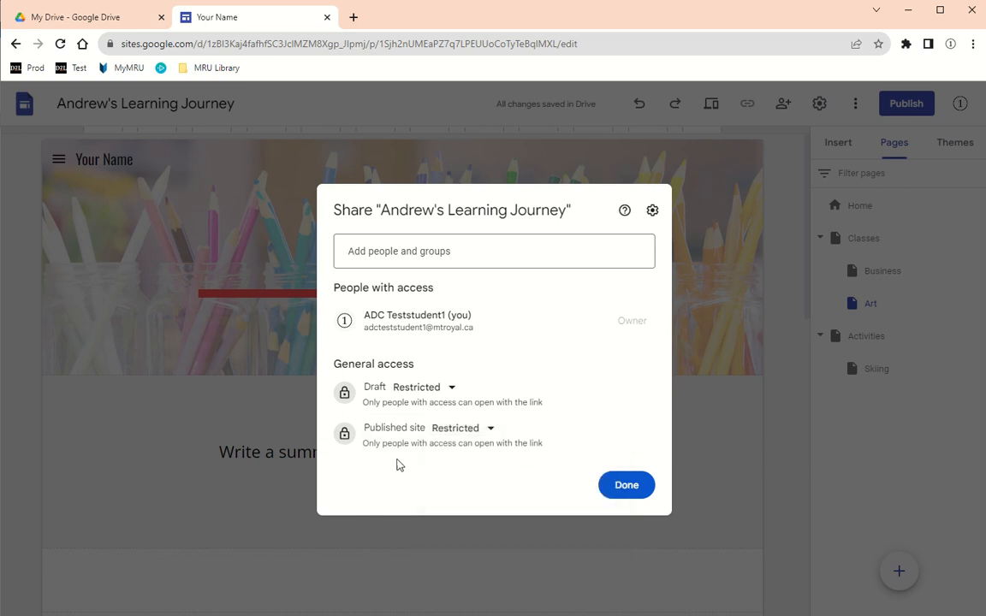
# - Share the site with the faculty account as an Editor and send the invitation
pyautogui.click(394, 250)
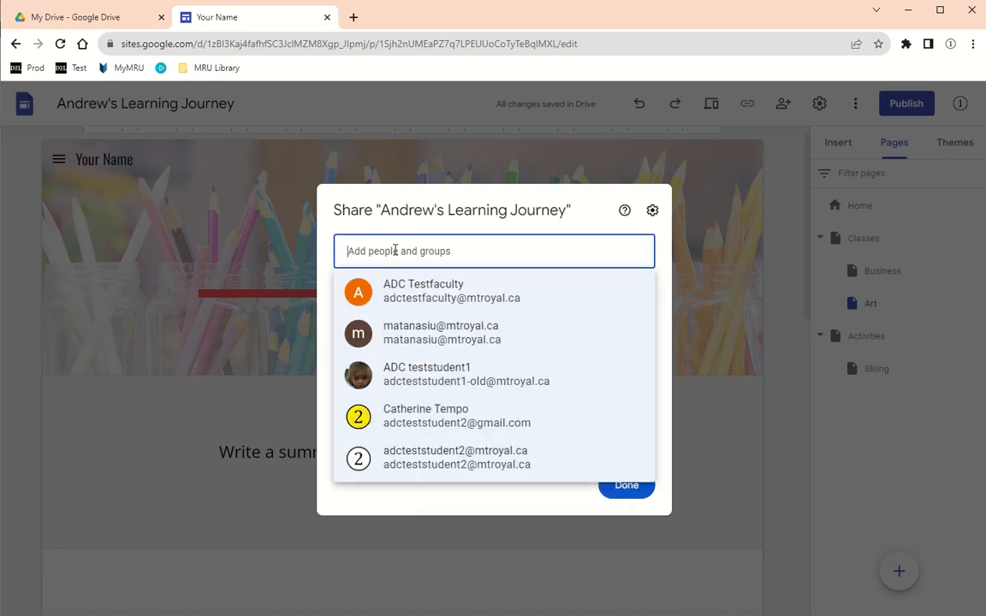
pyautogui.click(399, 291)
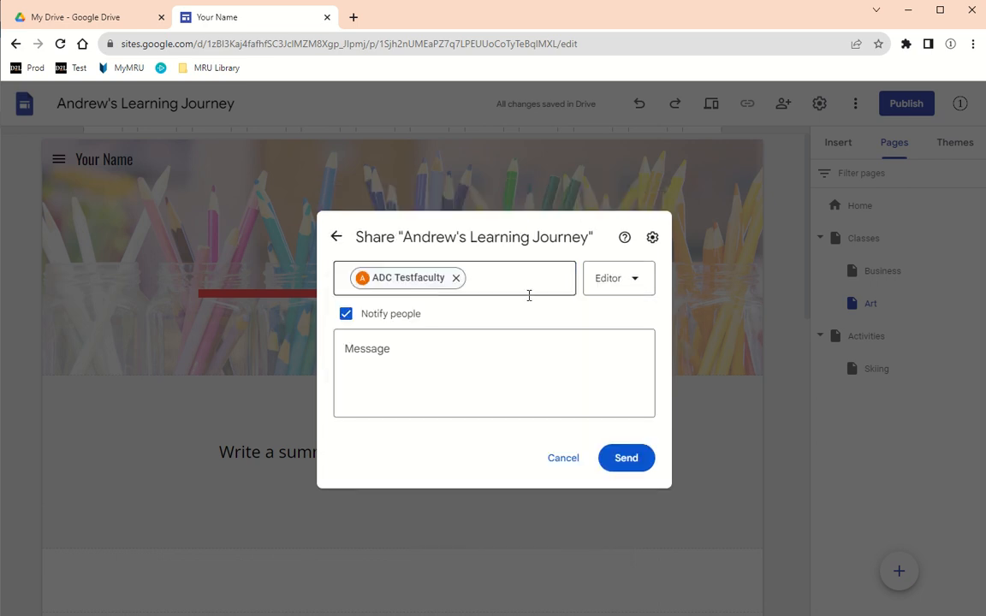
pyautogui.click(626, 460)
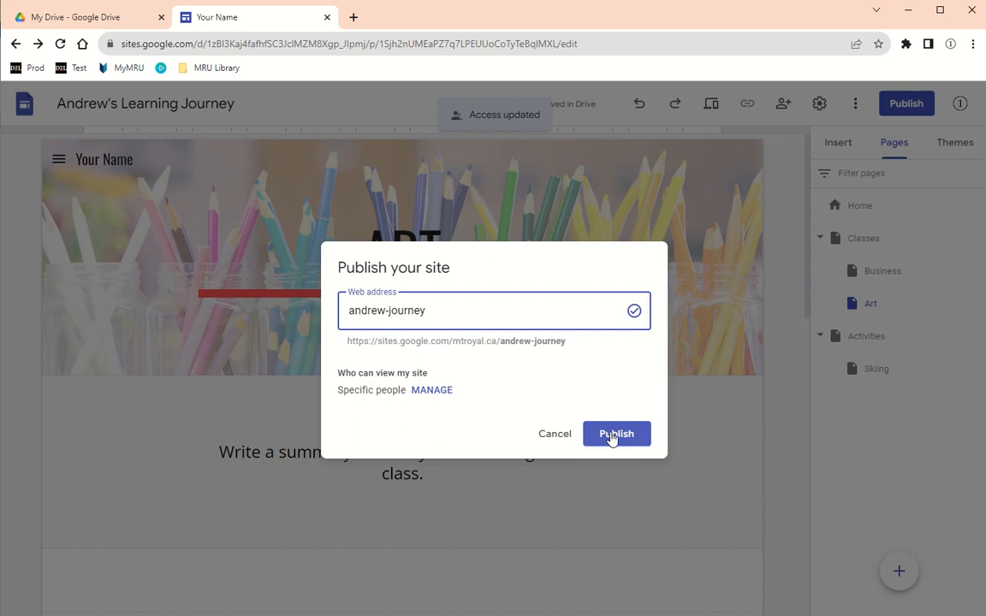
# - Publish the site and open the published version in a new tab
pyautogui.click(610, 436)
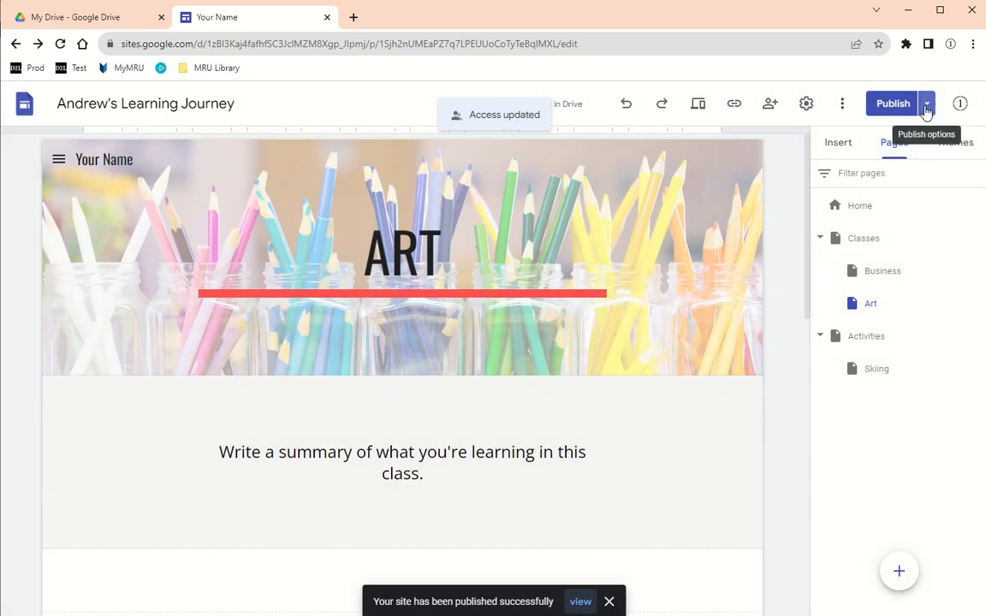
pyautogui.click(927, 107)
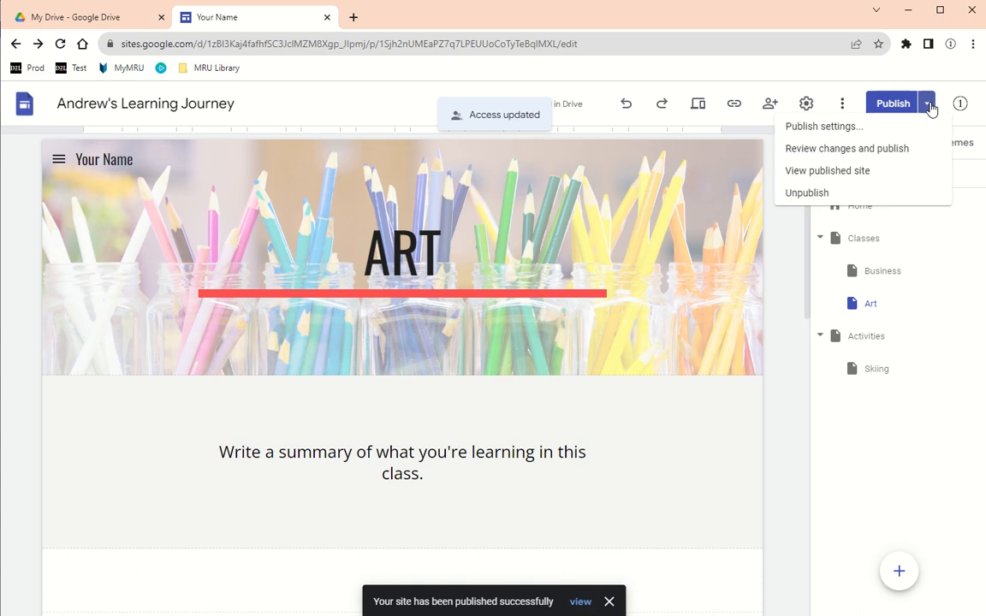
pyautogui.click(851, 180)
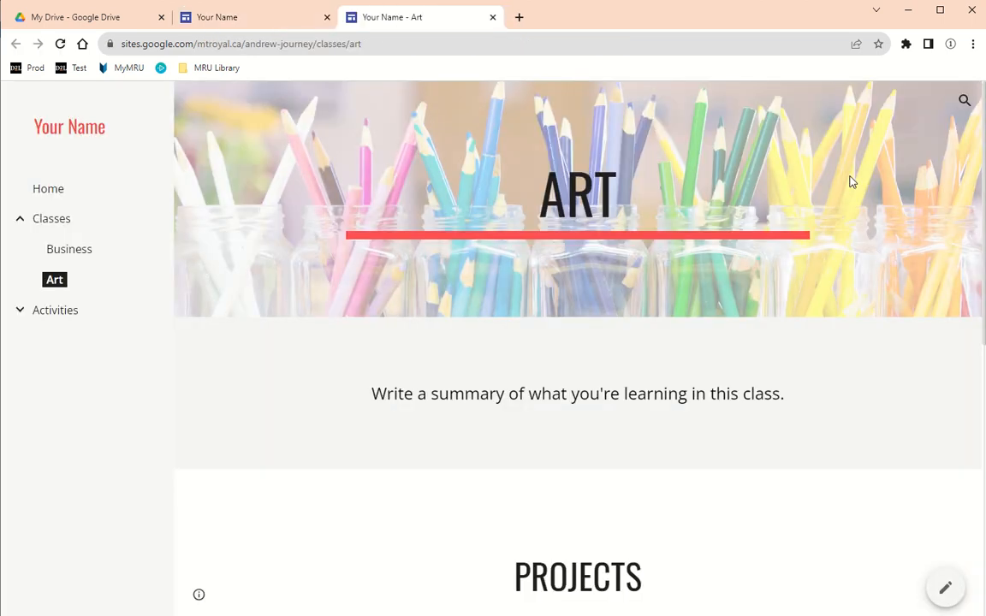
# - Browse the published Home and Classes > Business pages, then return to the editor
pyautogui.click(55, 200)
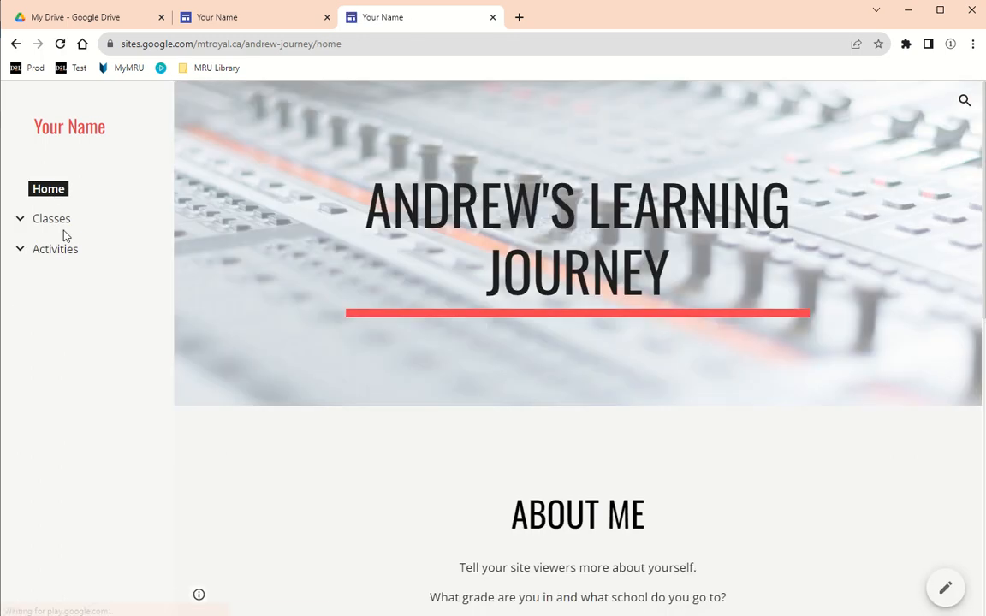
pyautogui.click(20, 219)
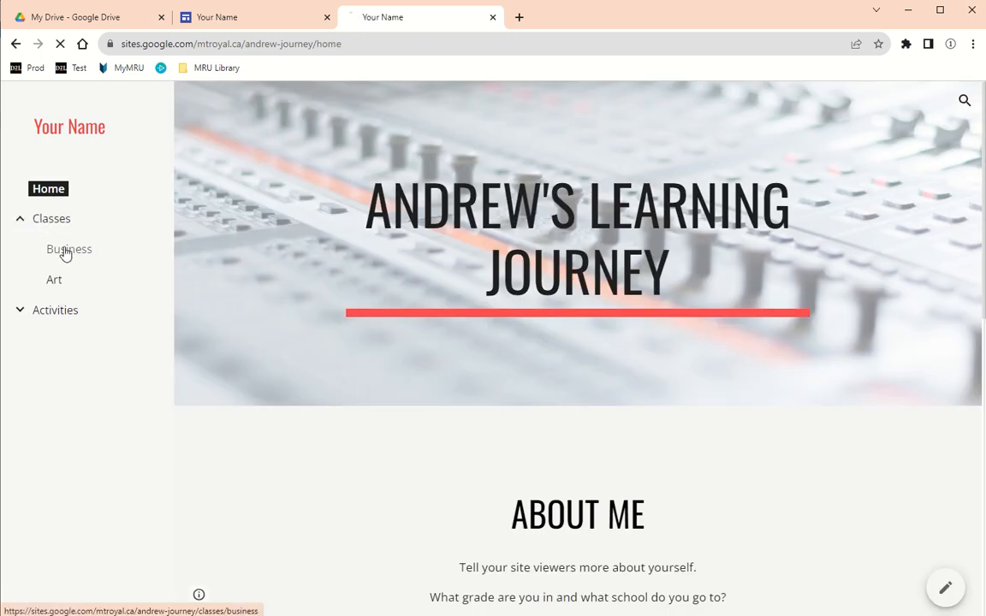
pyautogui.click(65, 252)
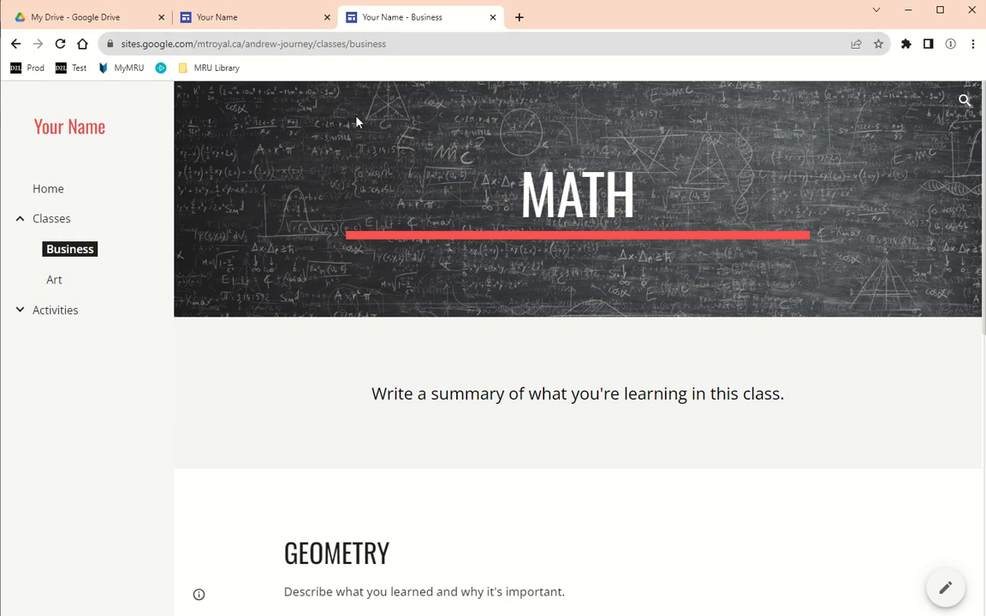
pyautogui.click(255, 24)
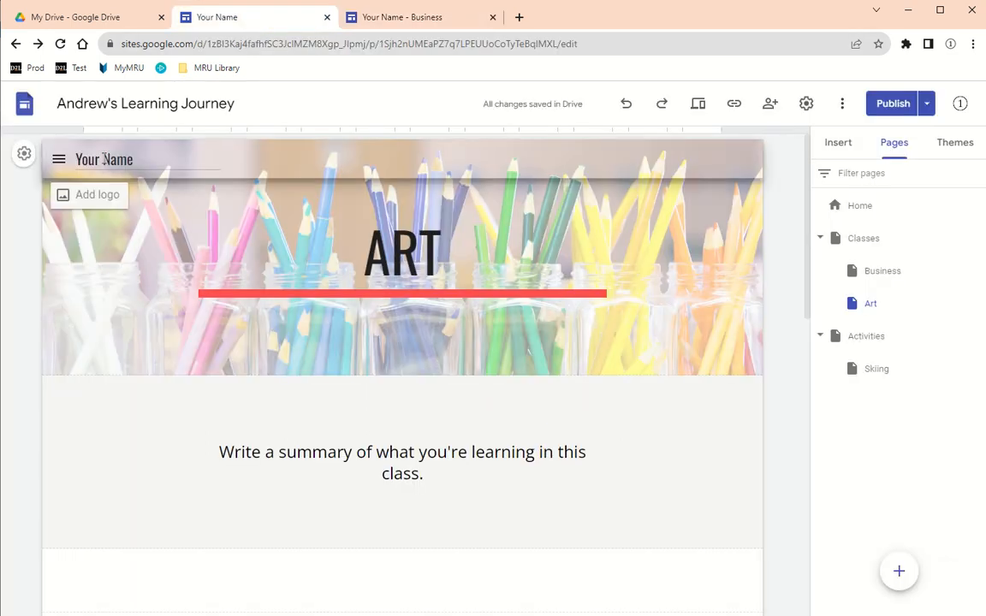
# - On the Business page, change the header title from MATH to BUSINESS
pyautogui.click(57, 162)
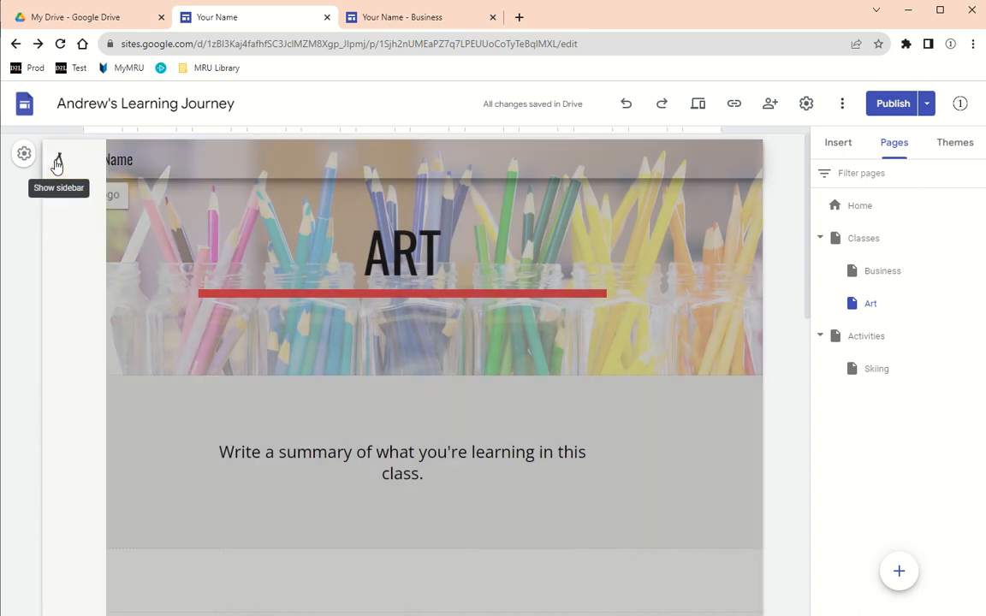
pyautogui.click(98, 265)
pyautogui.click(285, 270)
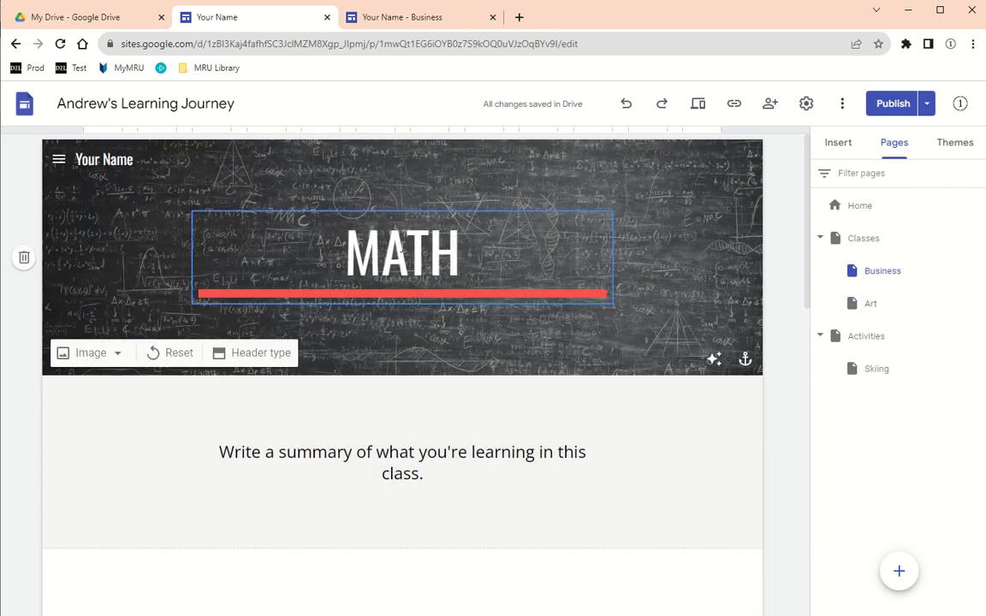
pyautogui.click(452, 244)
pyautogui.doubleClick(452, 244)
pyautogui.write('B')
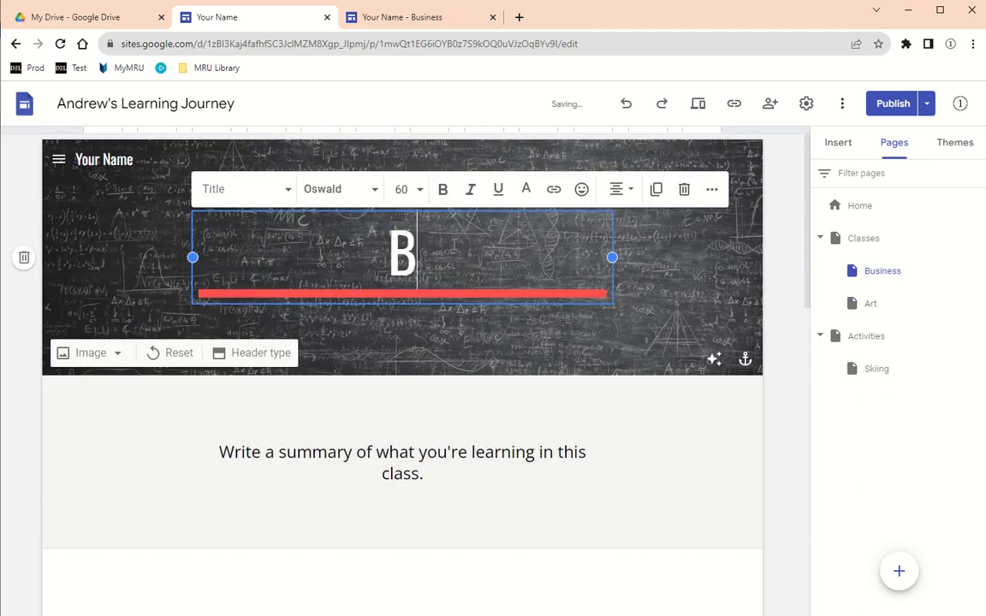
pyautogui.write('USINESS')
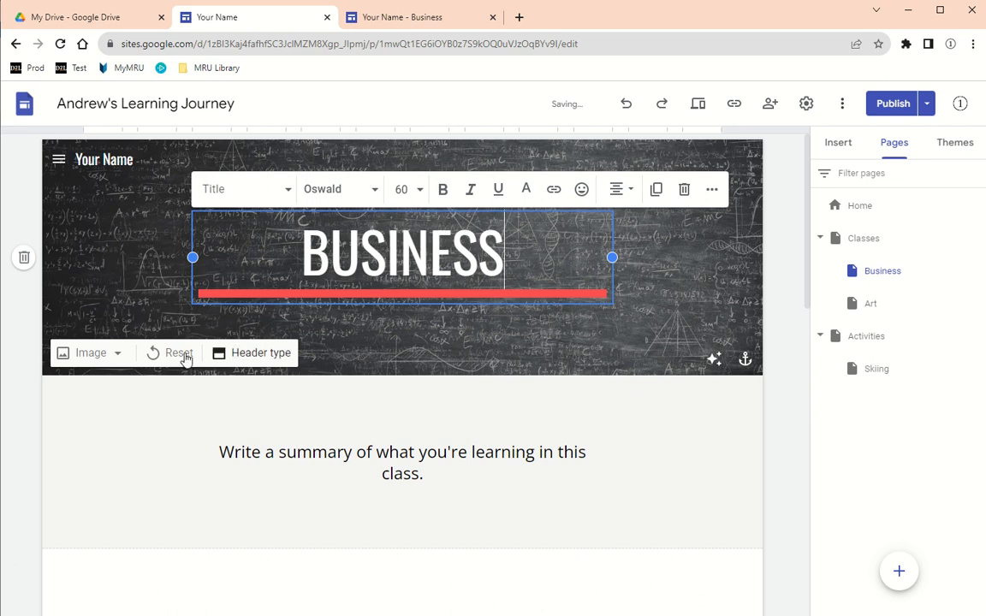
# - Replace the header background with the white geometric tile gallery image
pyautogui.click(85, 352)
pyautogui.click(97, 432)
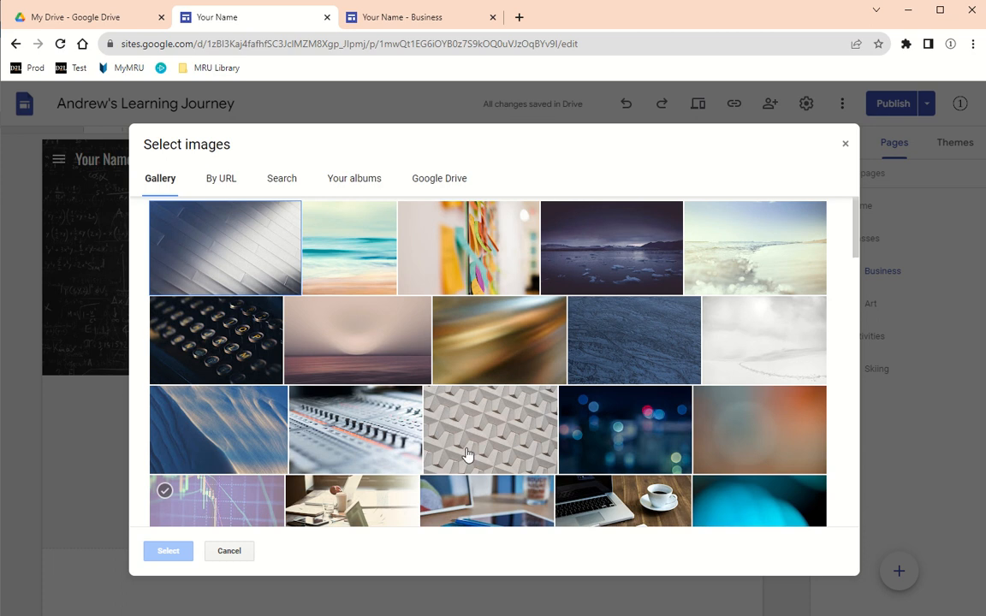
pyautogui.click(440, 406)
pyautogui.click(168, 551)
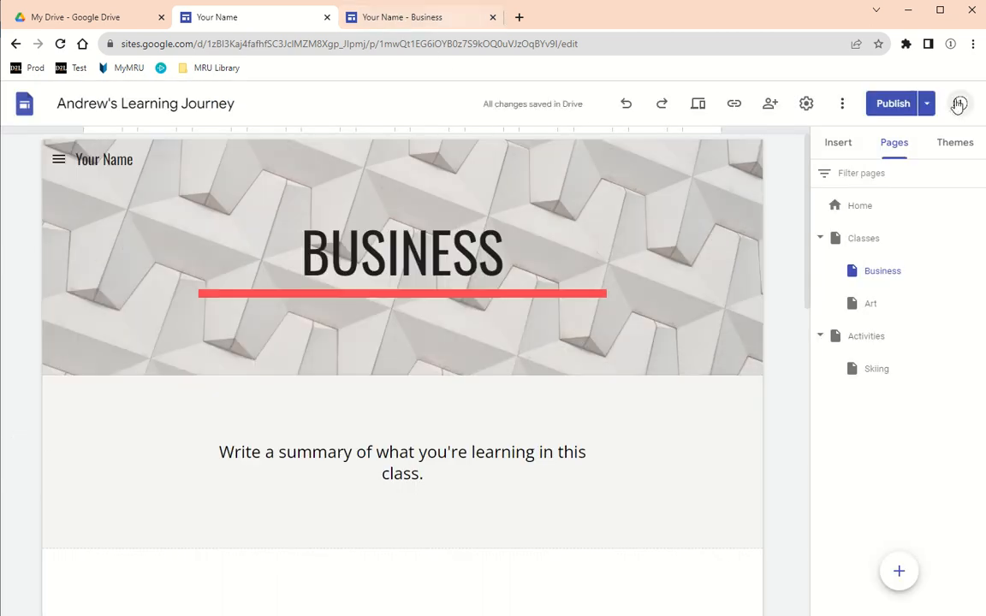
# - Republish the site and reload the published Business page to check the changes
pyautogui.click(895, 106)
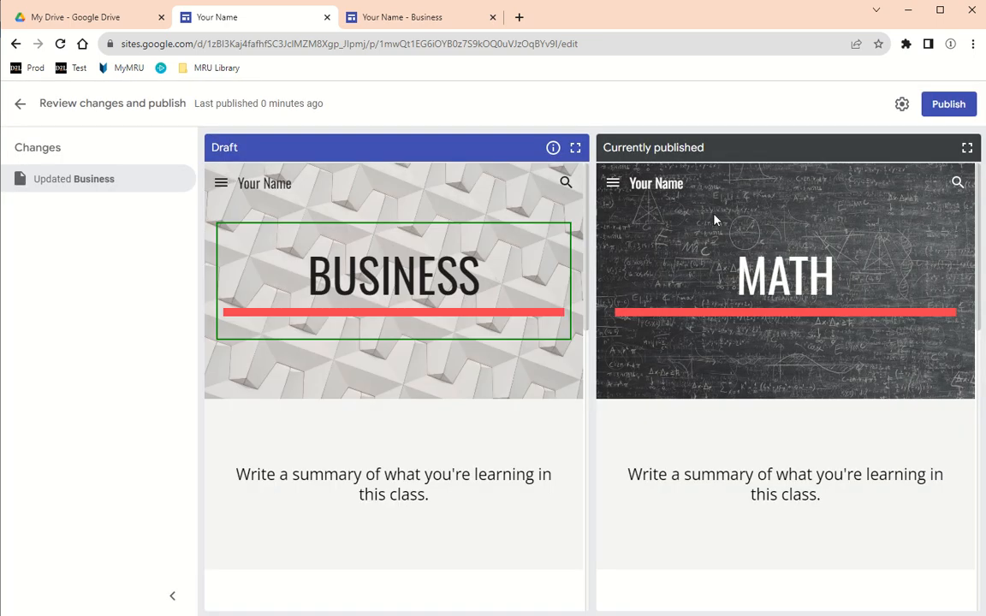
pyautogui.click(951, 104)
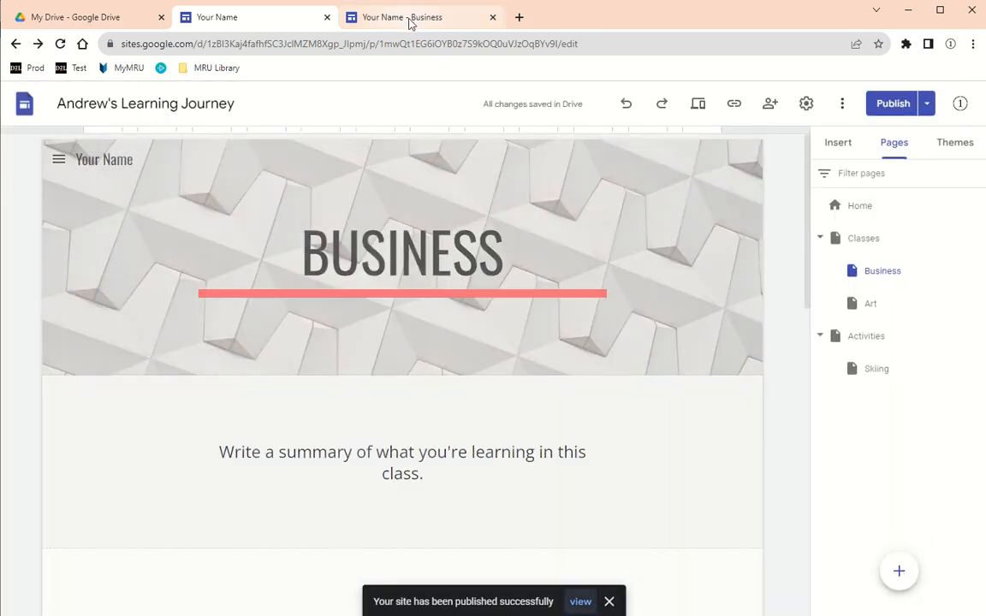
pyautogui.click(409, 19)
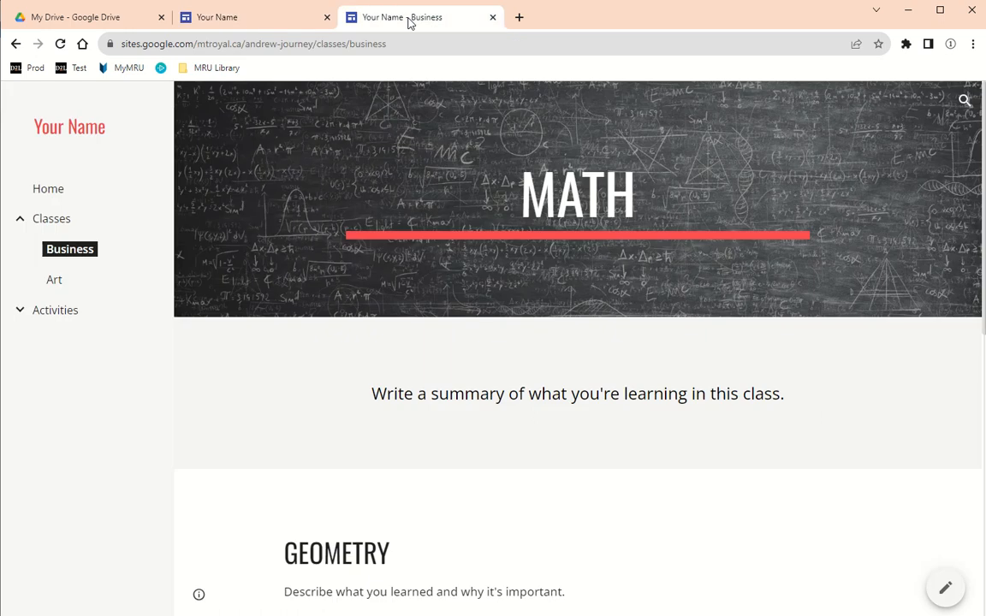
pyautogui.click(60, 44)
# - View the live Business page once more, then close the published-site tab
pyautogui.click(492, 17)
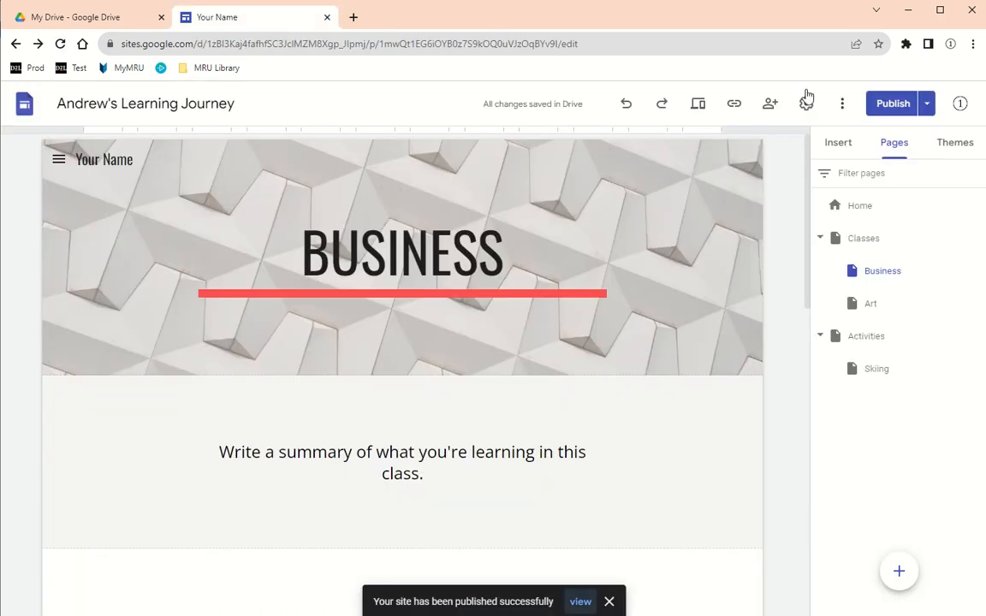
pyautogui.click(925, 105)
pyautogui.click(809, 177)
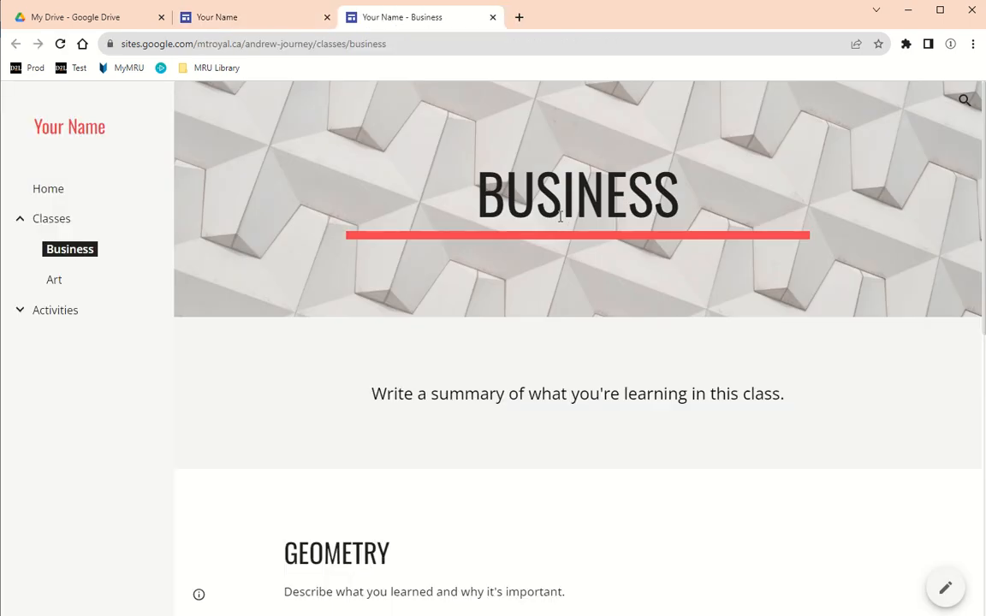
pyautogui.click(490, 17)
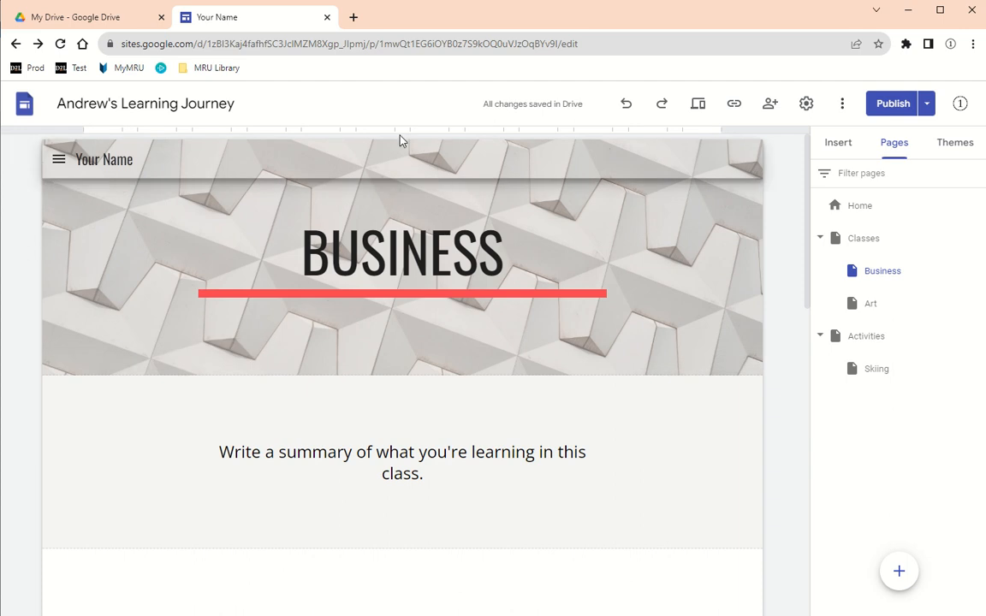